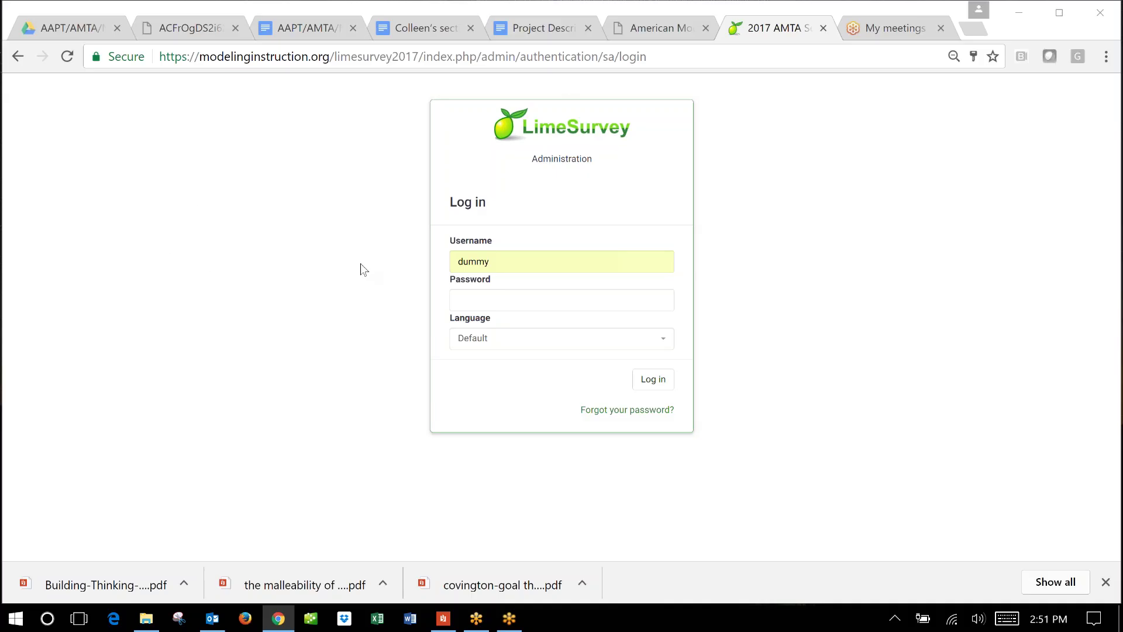
Step: Enter the account password for the dummy user and log in to the survey administration
left_click(489, 302)
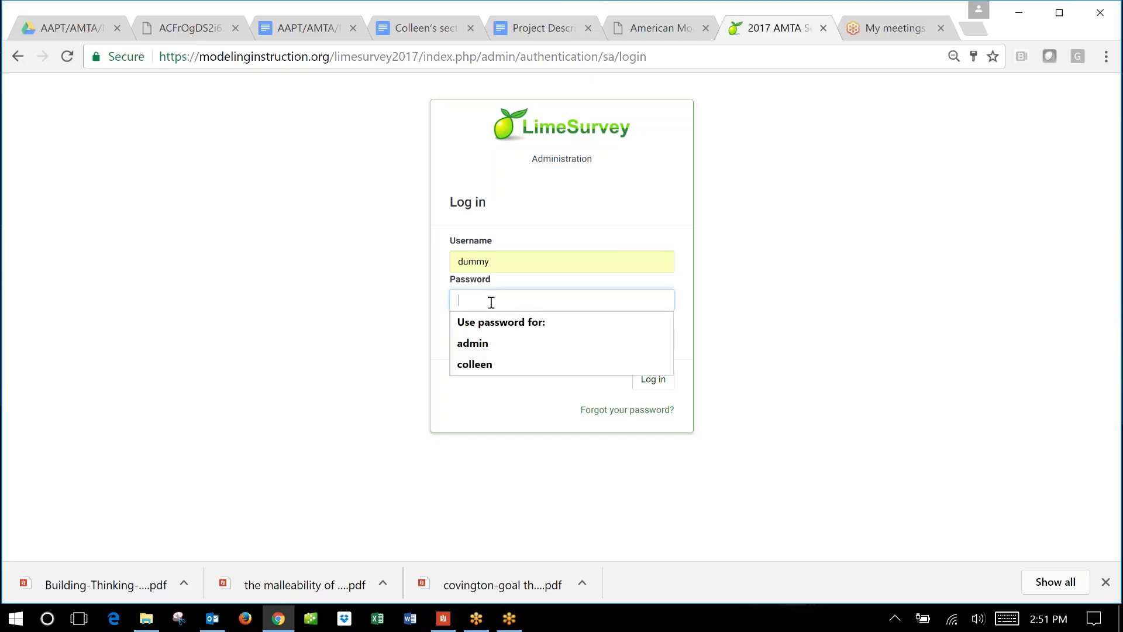
type("•••••")
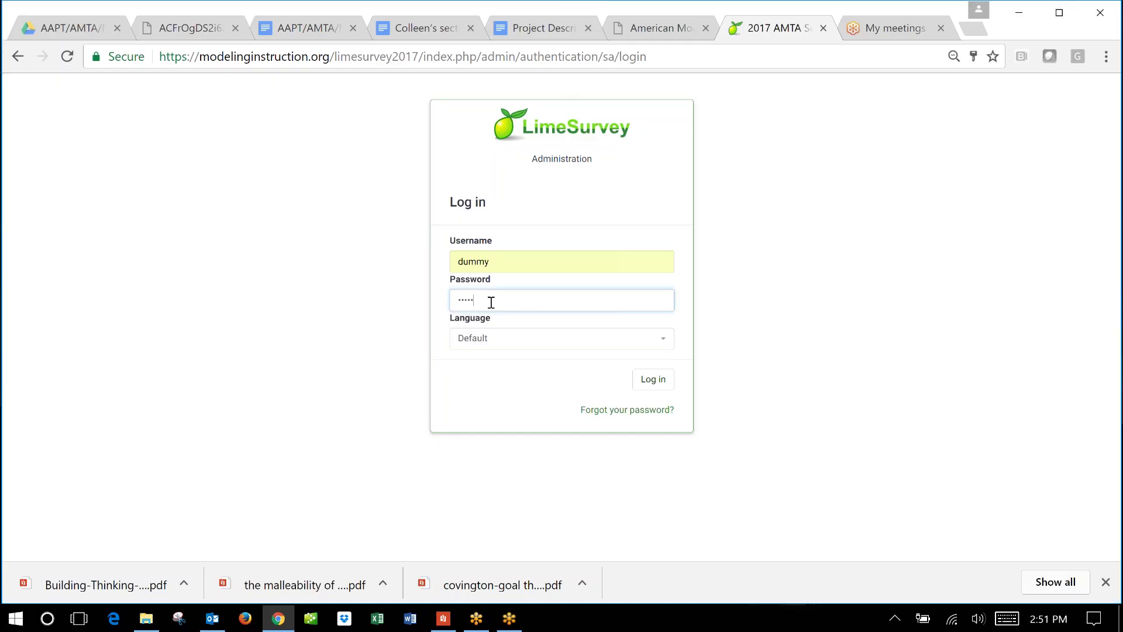
left_click(646, 387)
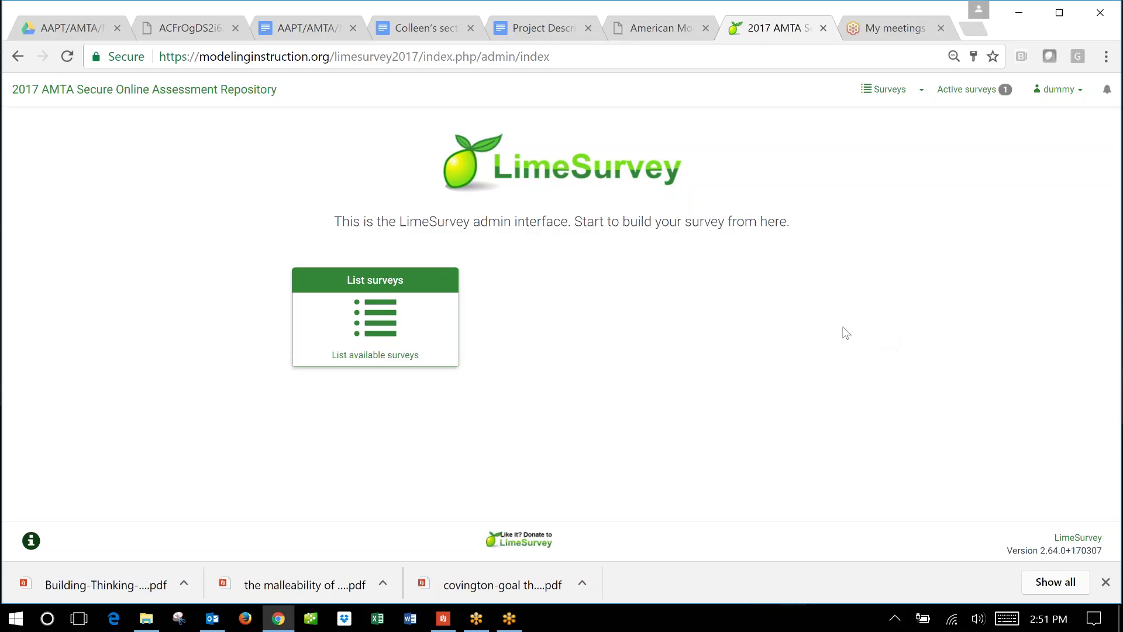
Step: List the available surveys and open the Practice FCI survey
left_click(377, 326)
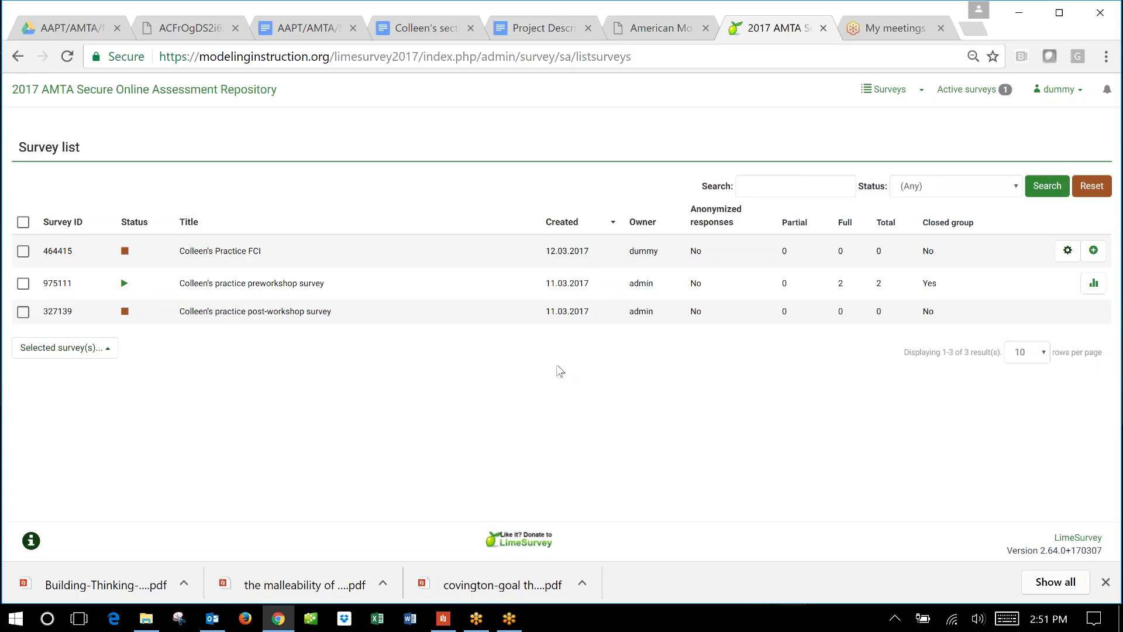
left_click(236, 253)
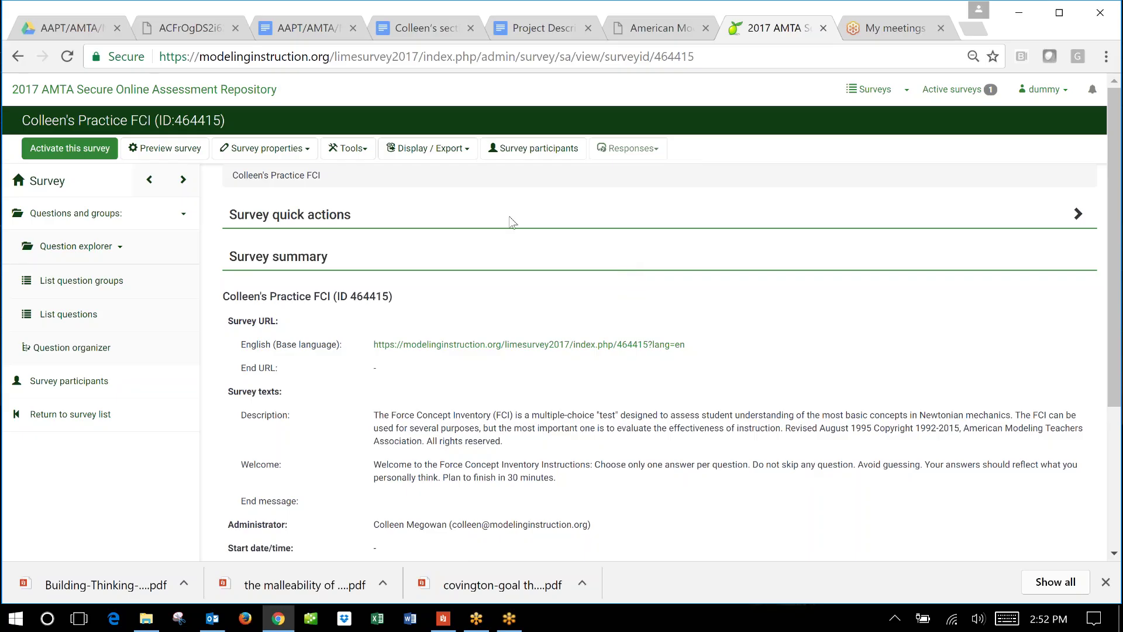
Step: Review the survey's general settings and texts, including the notification and data management options, and save and close them
left_click(309, 153)
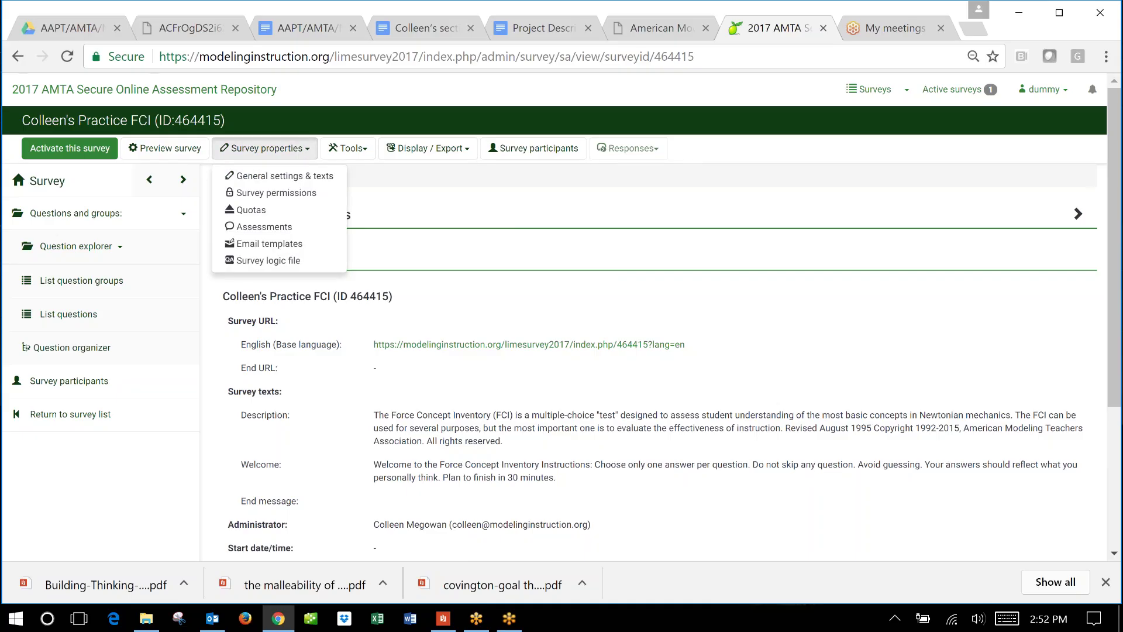
left_click(298, 178)
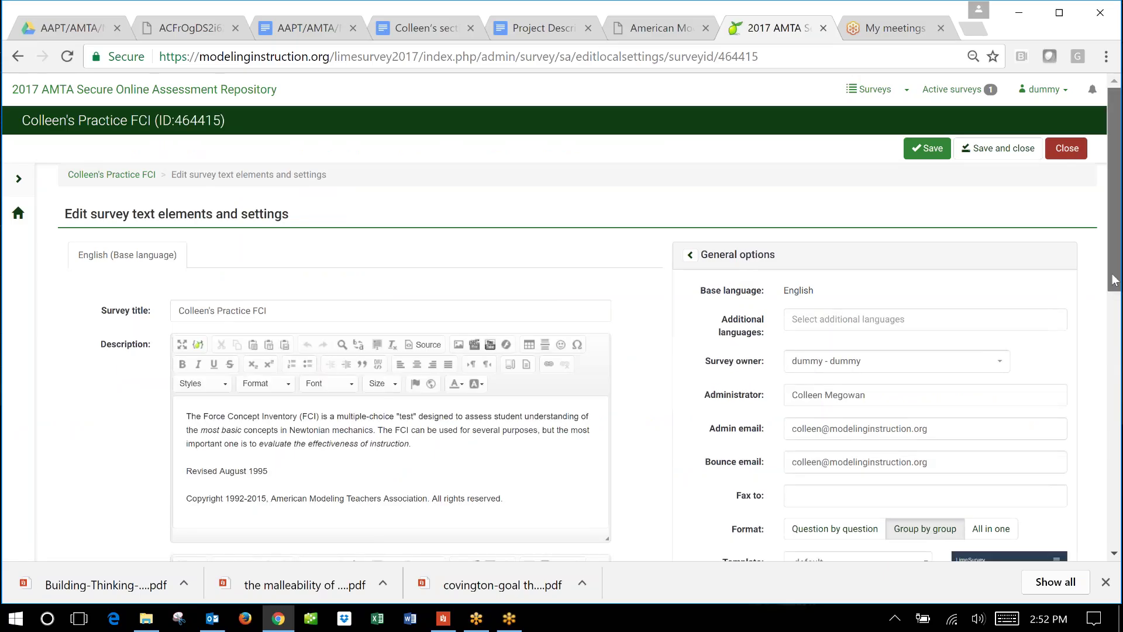
left_click_drag(1114, 280, 1117, 311)
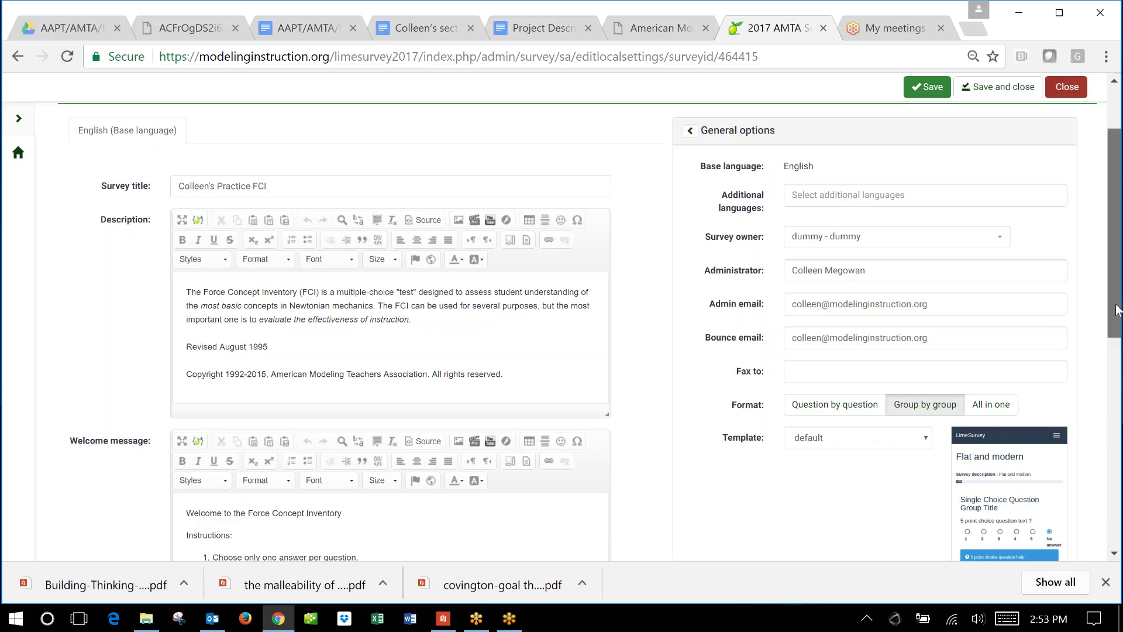
scroll(1117, 310, "down", 2)
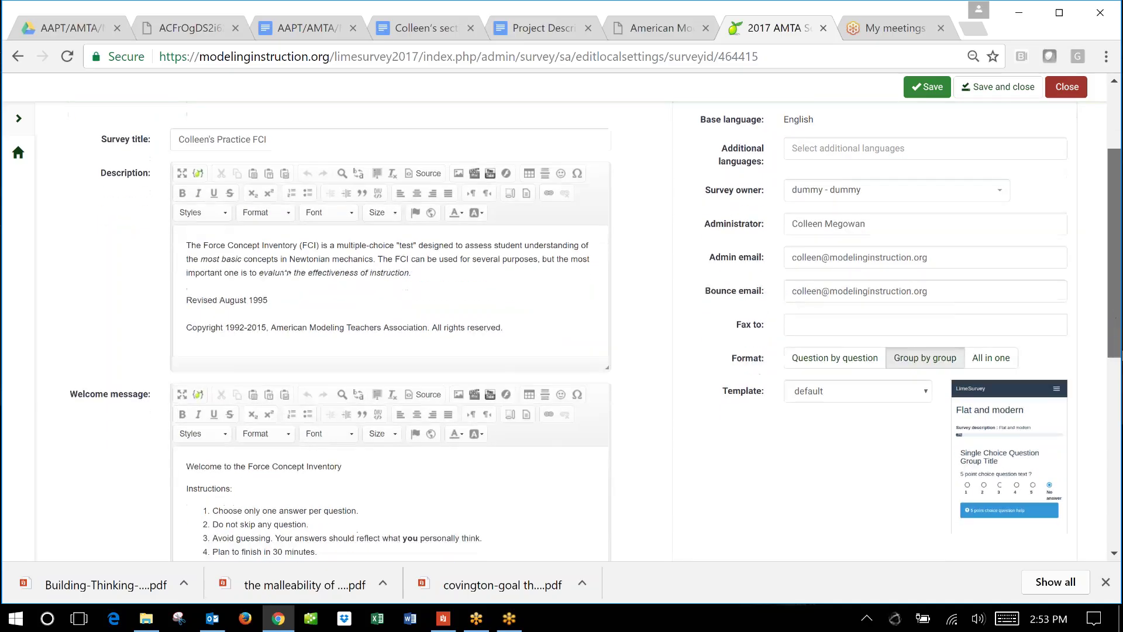
scroll(1114, 310, "down", 5)
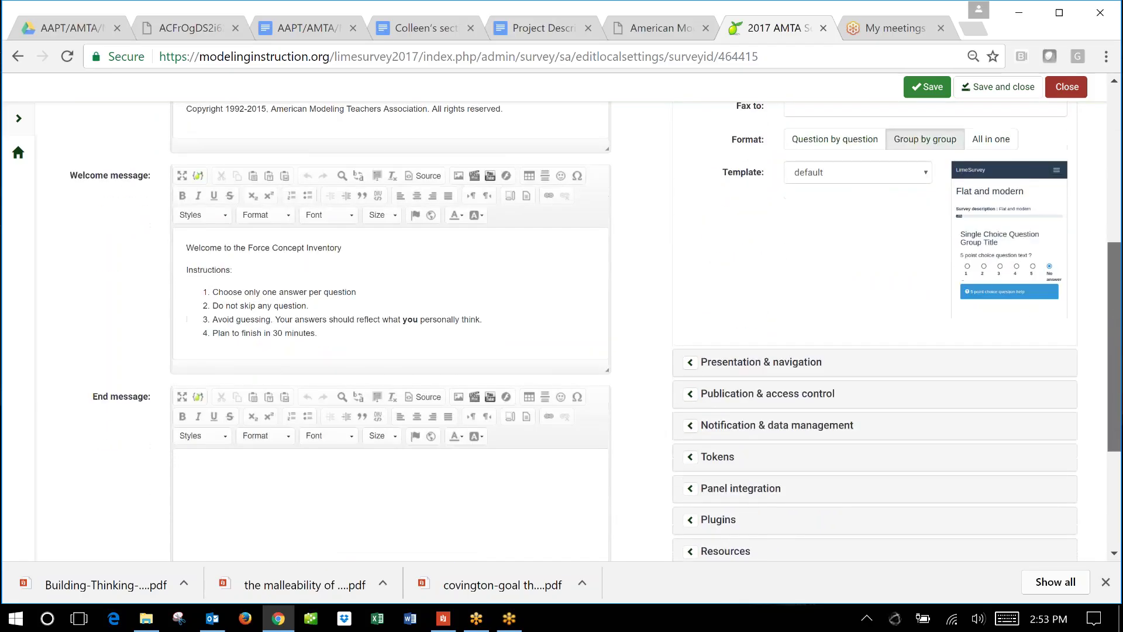
scroll(1114, 310, "down", 1)
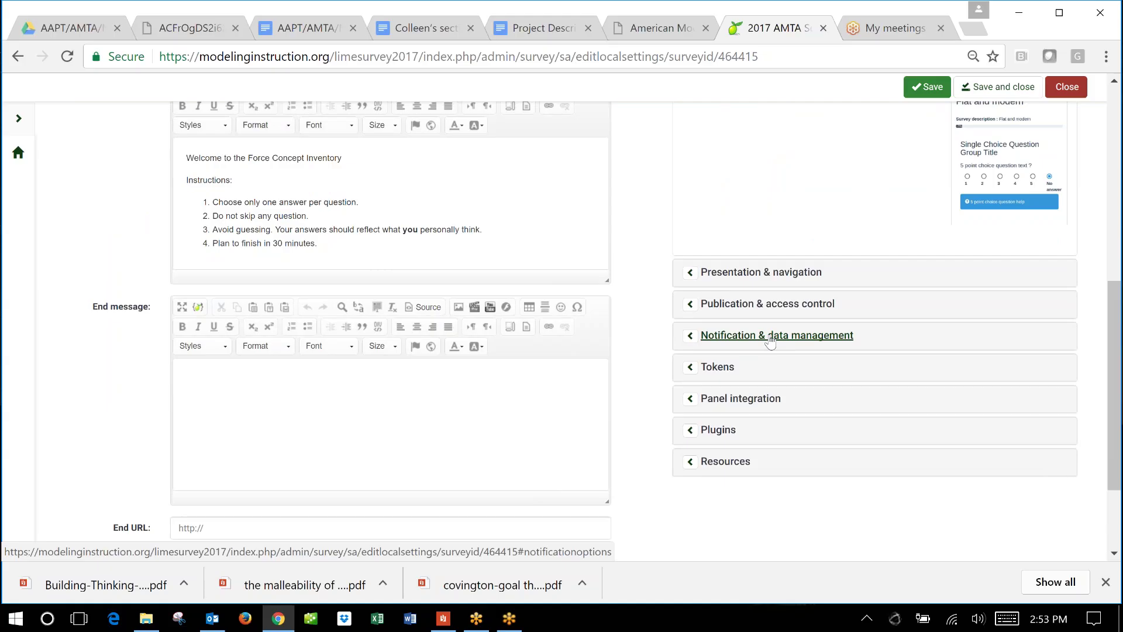
left_click(770, 342)
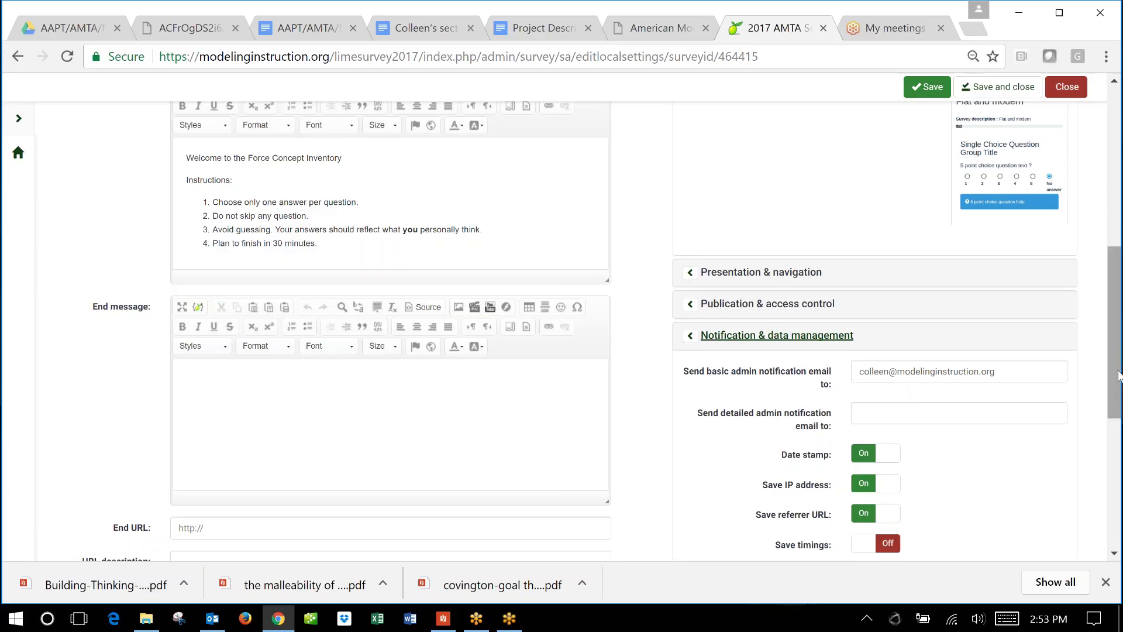
left_click_drag(1118, 381, 1117, 218)
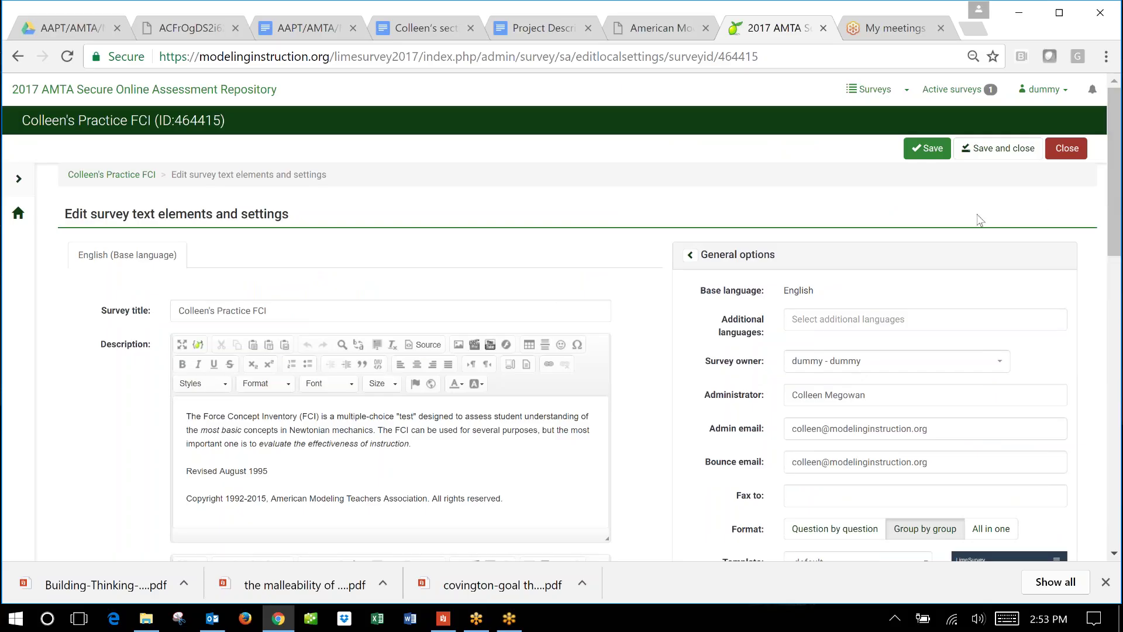
left_click(1006, 153)
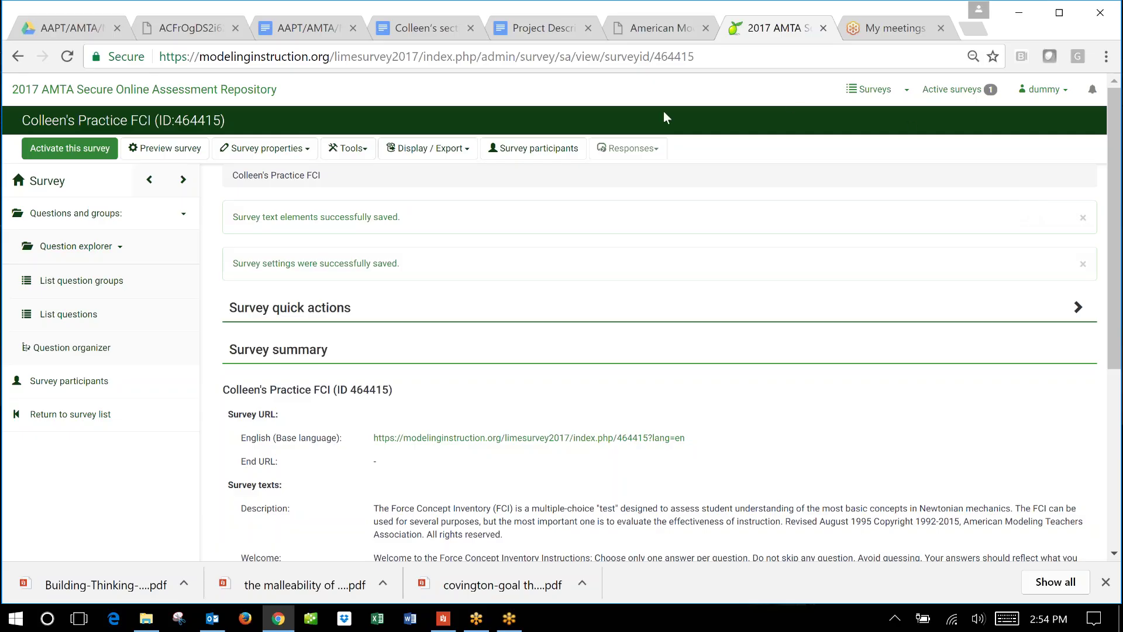
Step: Initialise the participant table for the Practice FCI survey and continue to the participant summary
left_click(545, 151)
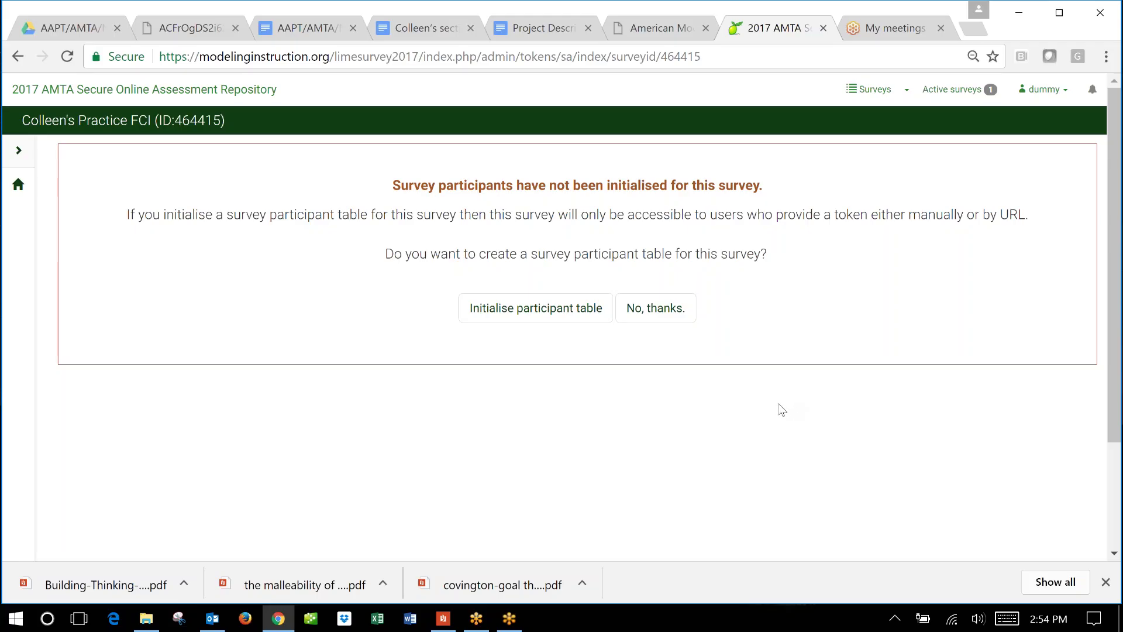
left_click(540, 314)
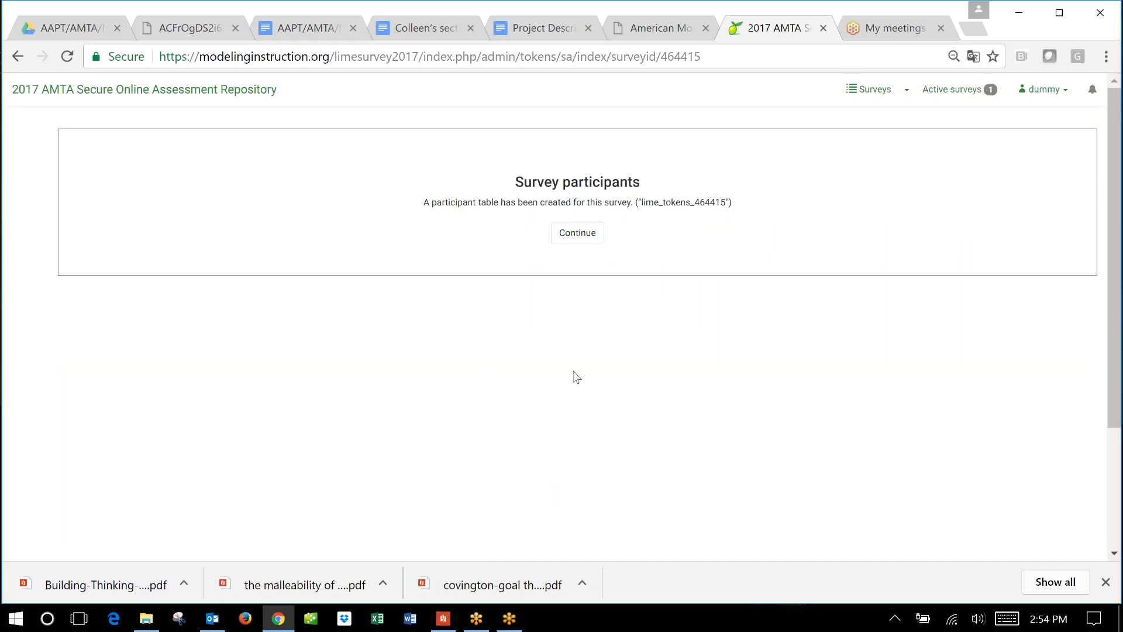
left_click(580, 238)
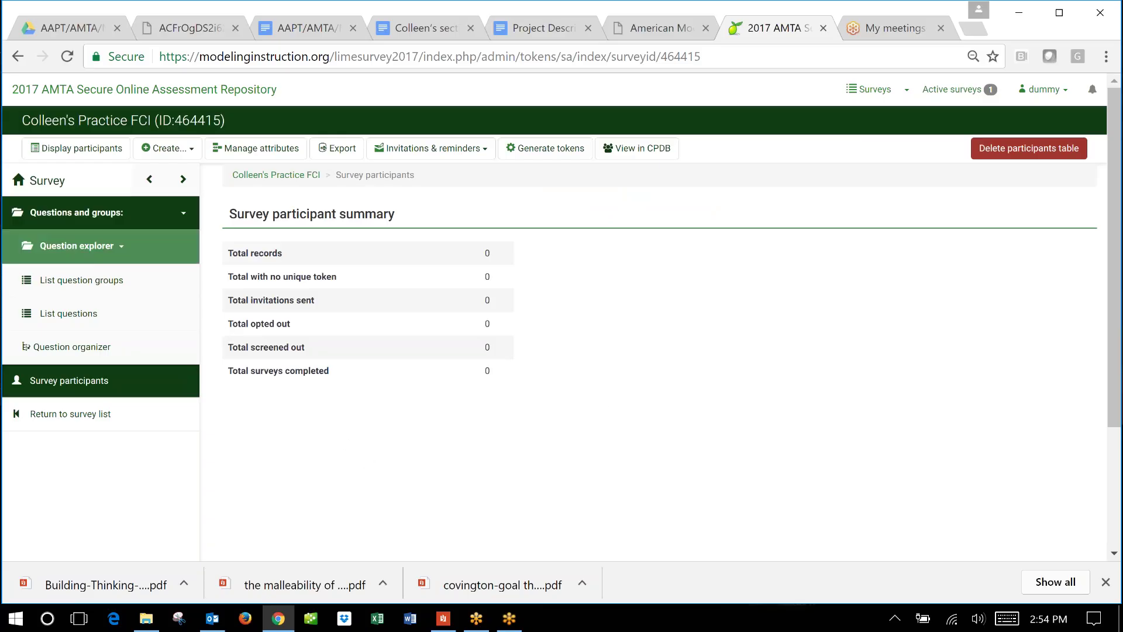
Step: Create a new survey participant entry with first name "participant" and last name "one"
left_click(175, 157)
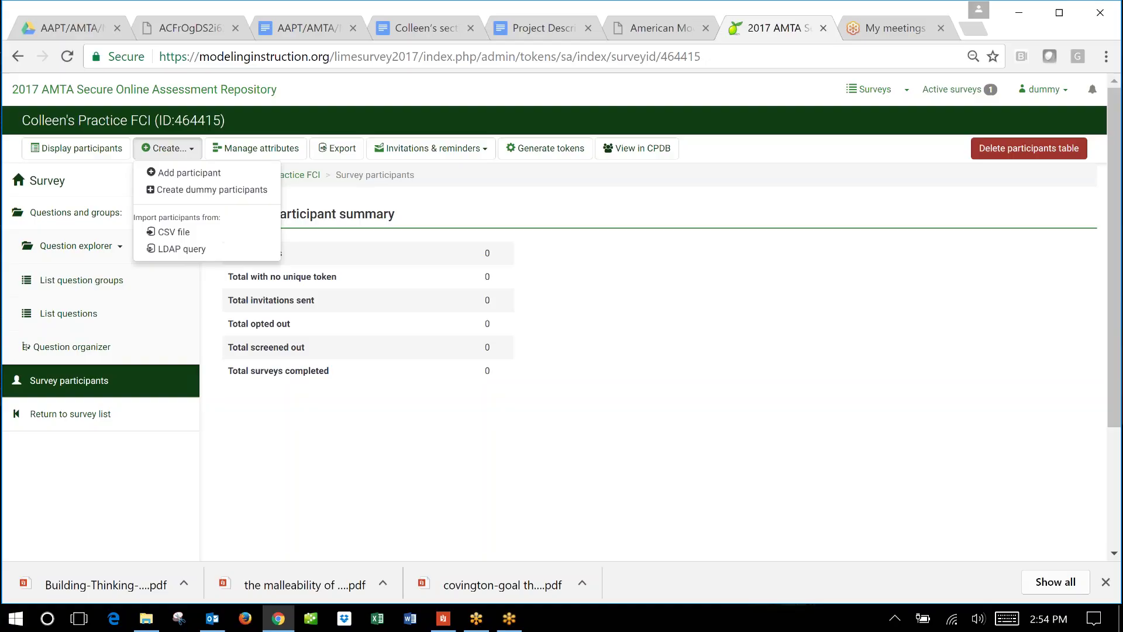
left_click(176, 178)
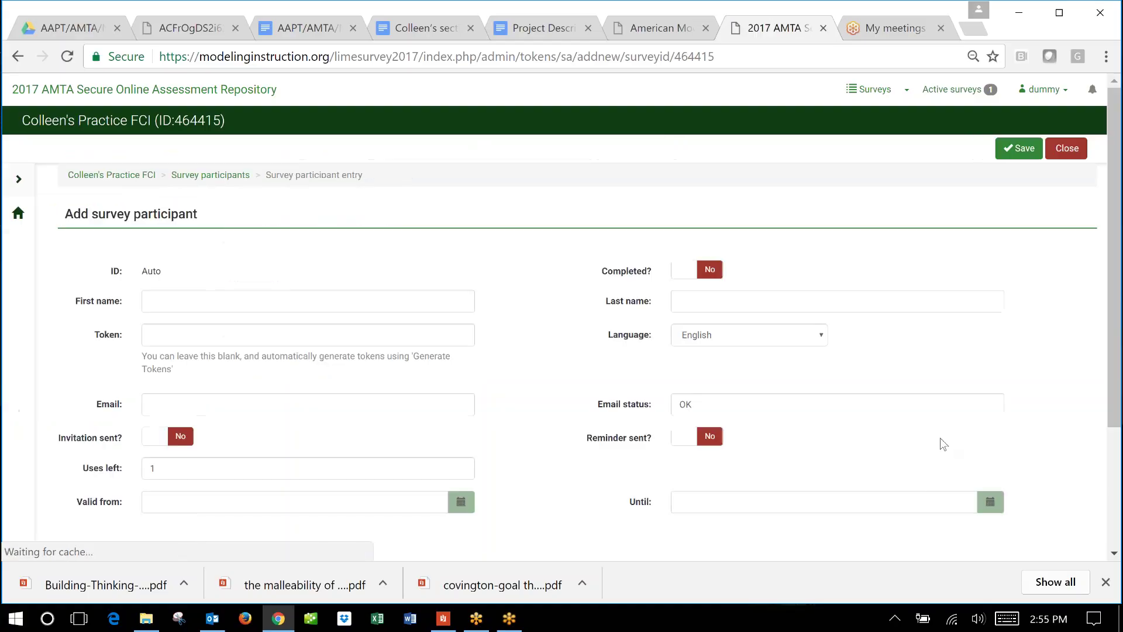
scroll(1114, 386, "down", 1)
left_click(340, 242)
type("pa")
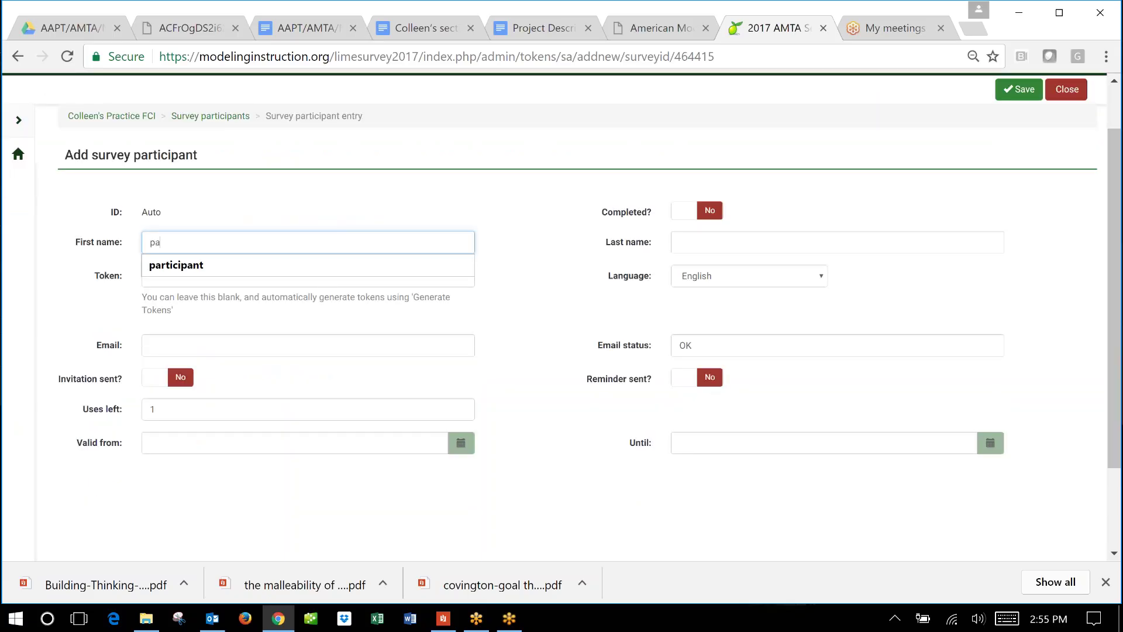
type("rticipant")
left_click(333, 258)
left_click(775, 240)
type("one")
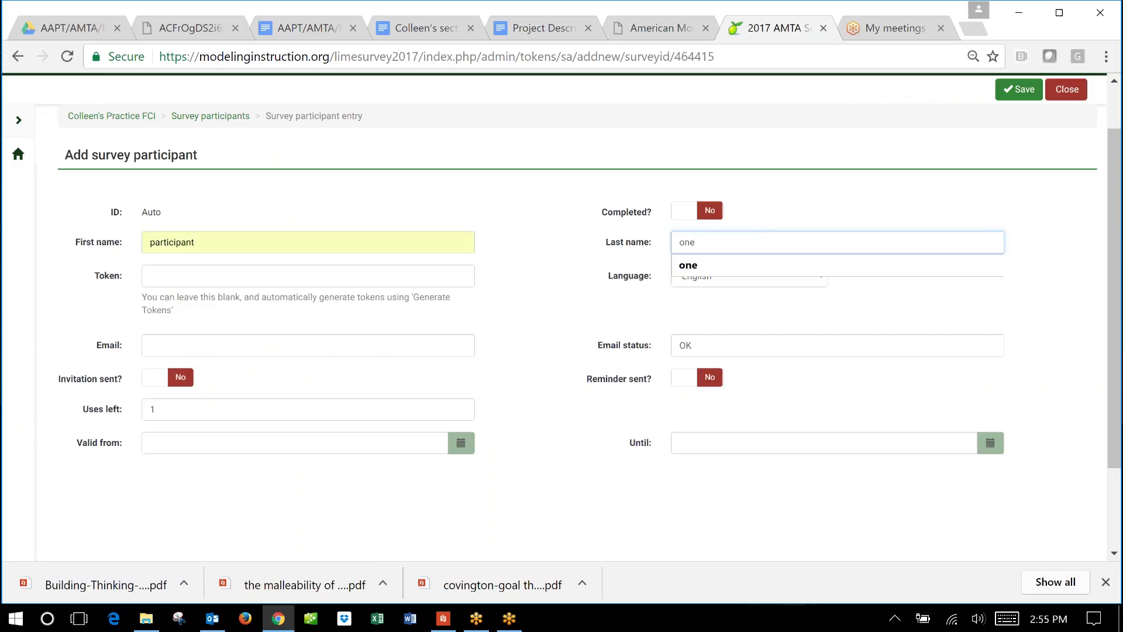
Step: Fill in the new participant's email address and save the entry
left_click(279, 332)
left_click(281, 342)
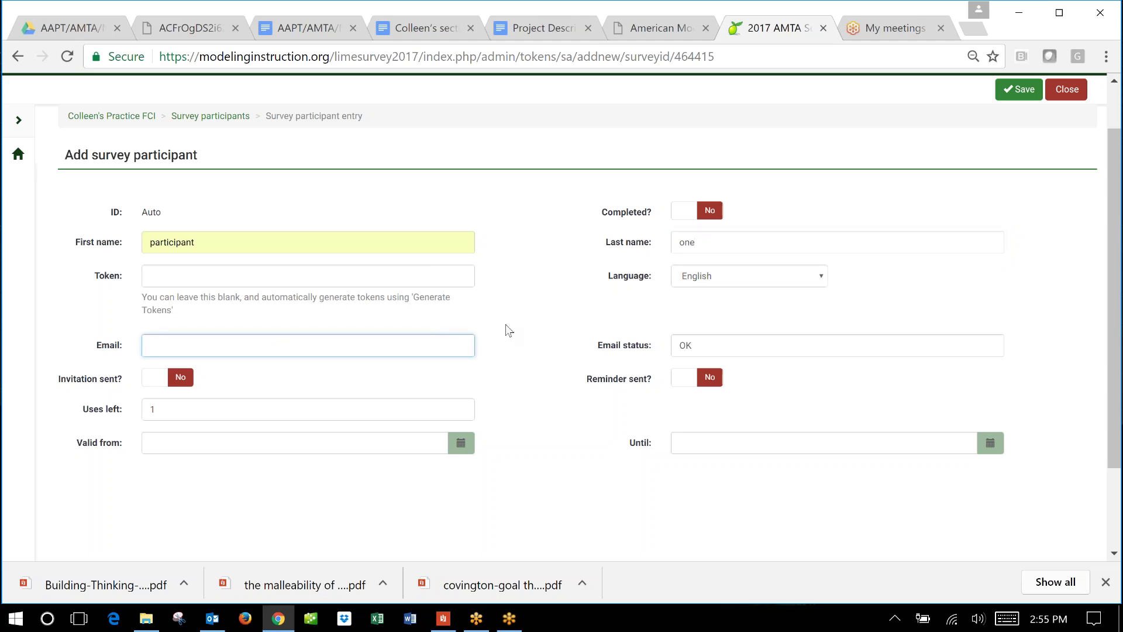
type("a@")
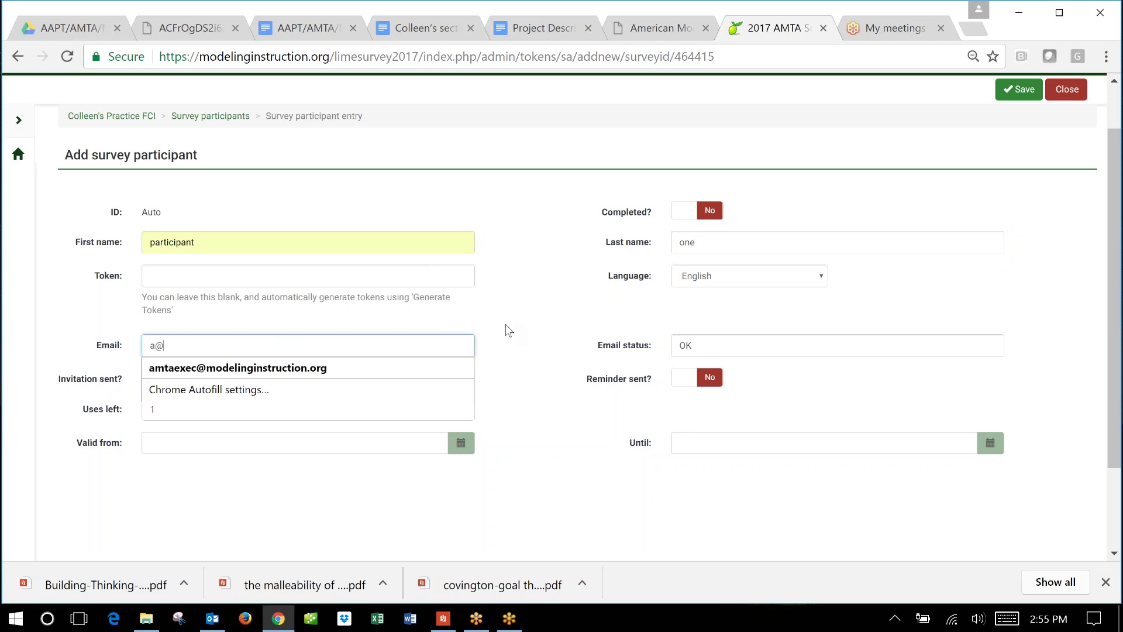
type("b.com")
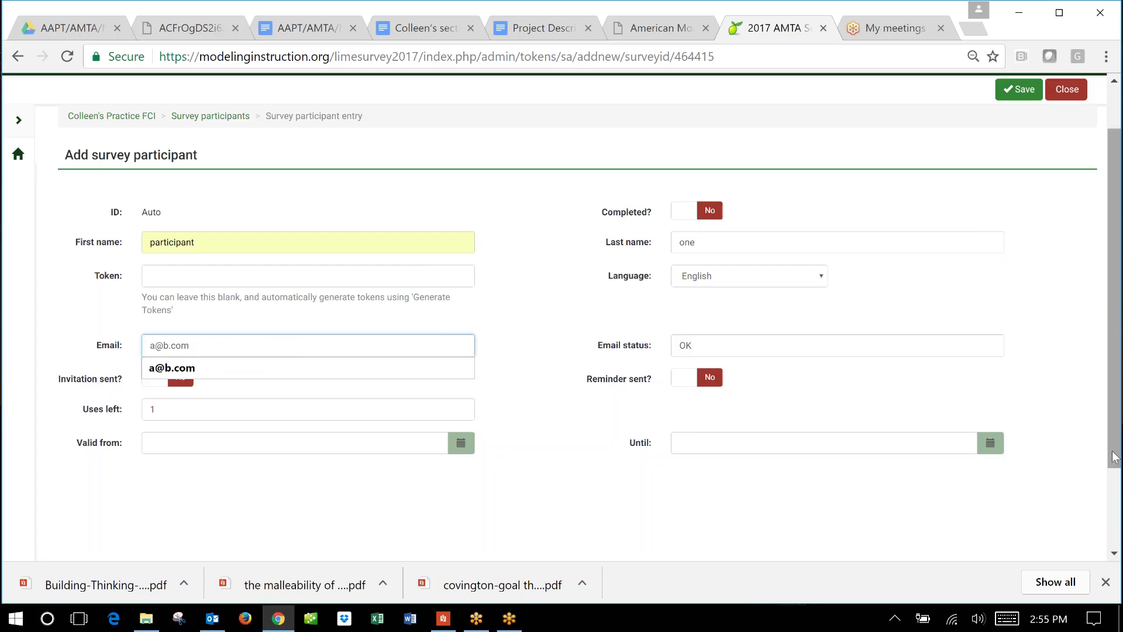
left_click(1020, 89)
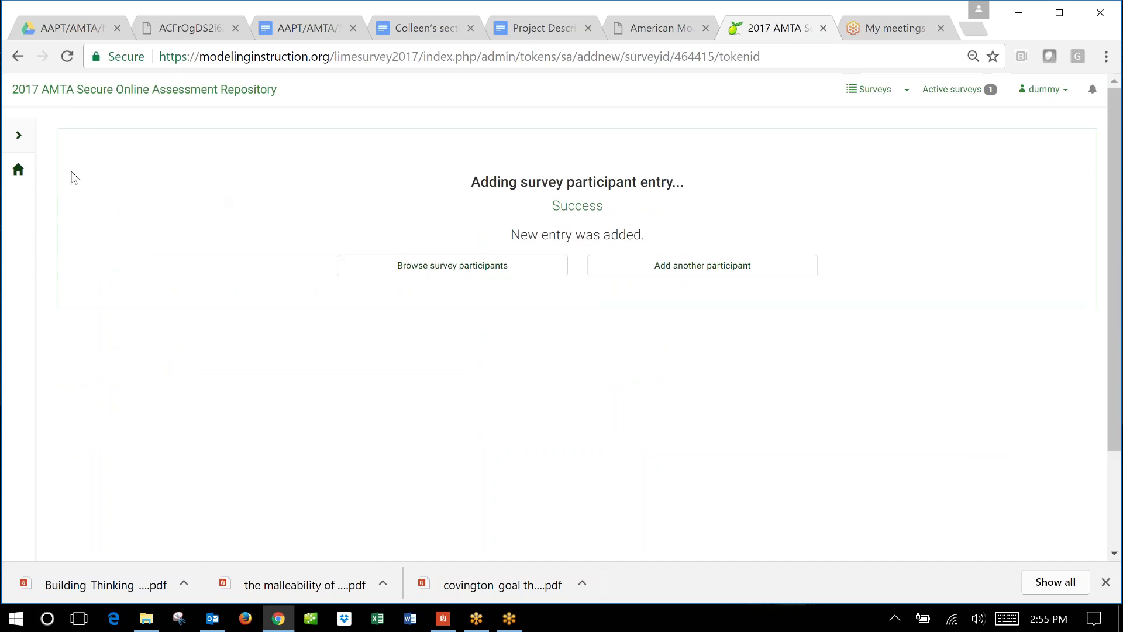
Step: Import further survey participants from the CSV file "test of token import.csv" with the default import options
left_click(20, 141)
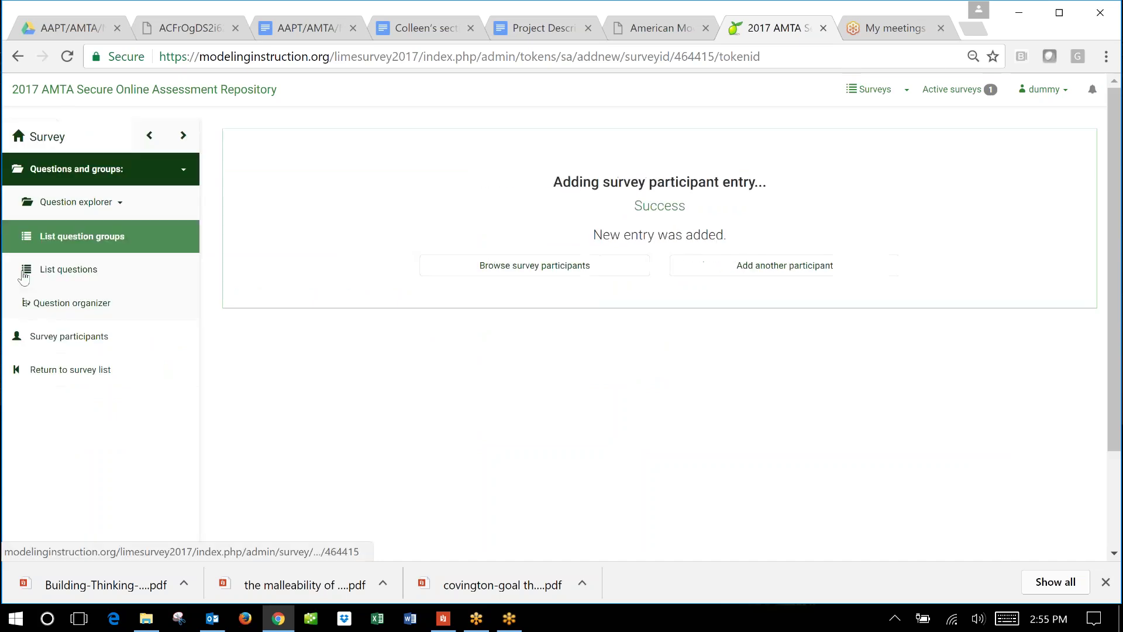
left_click(74, 345)
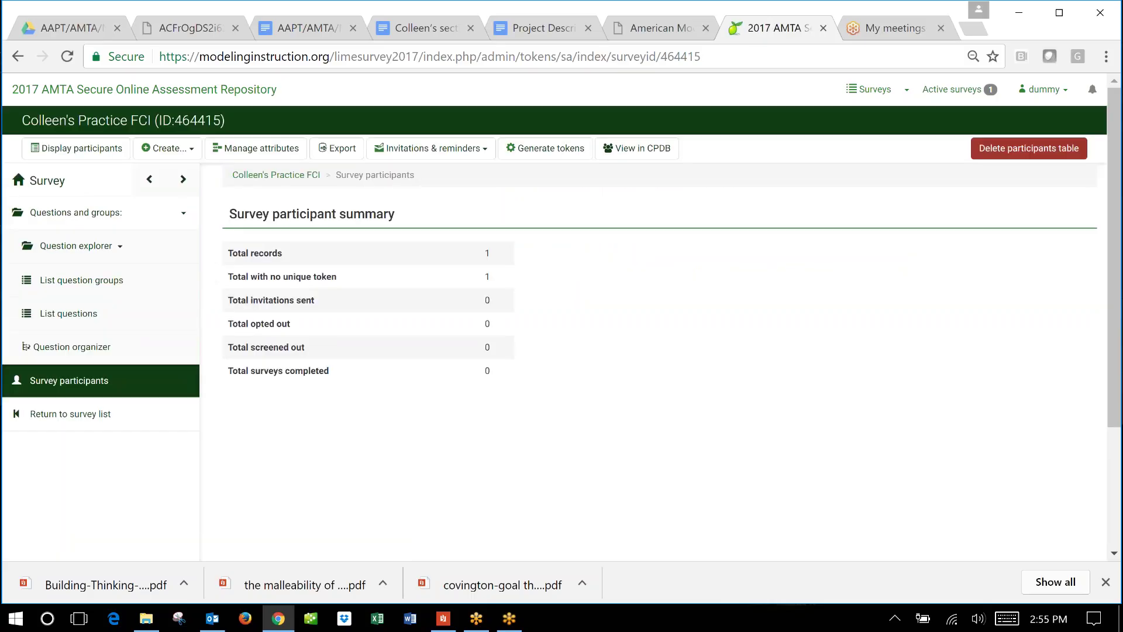
left_click(193, 152)
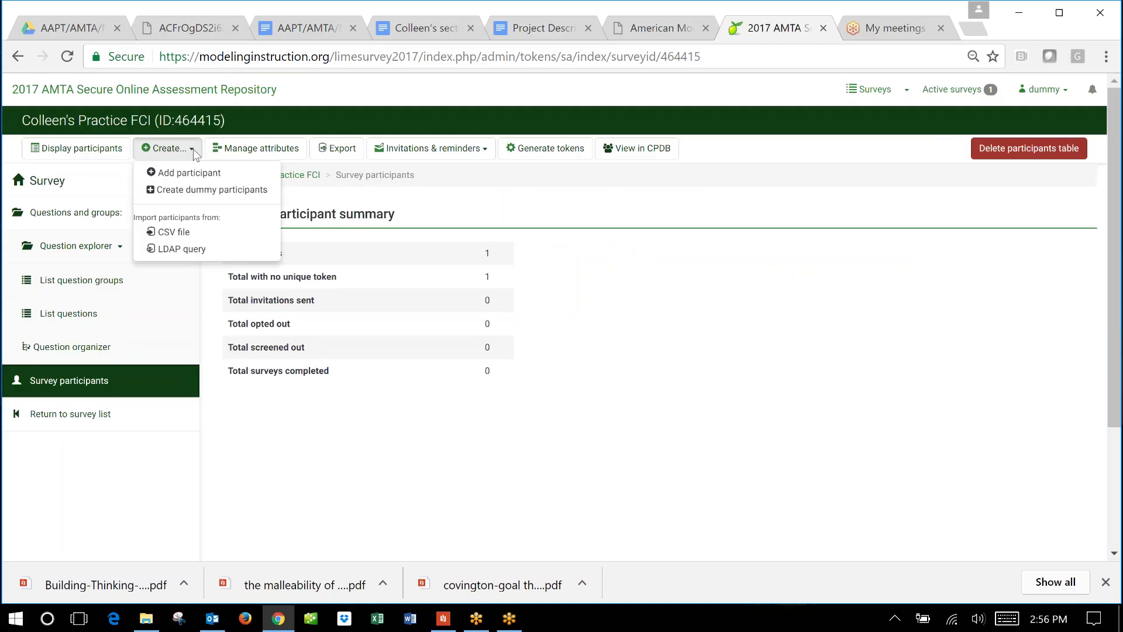
left_click(182, 233)
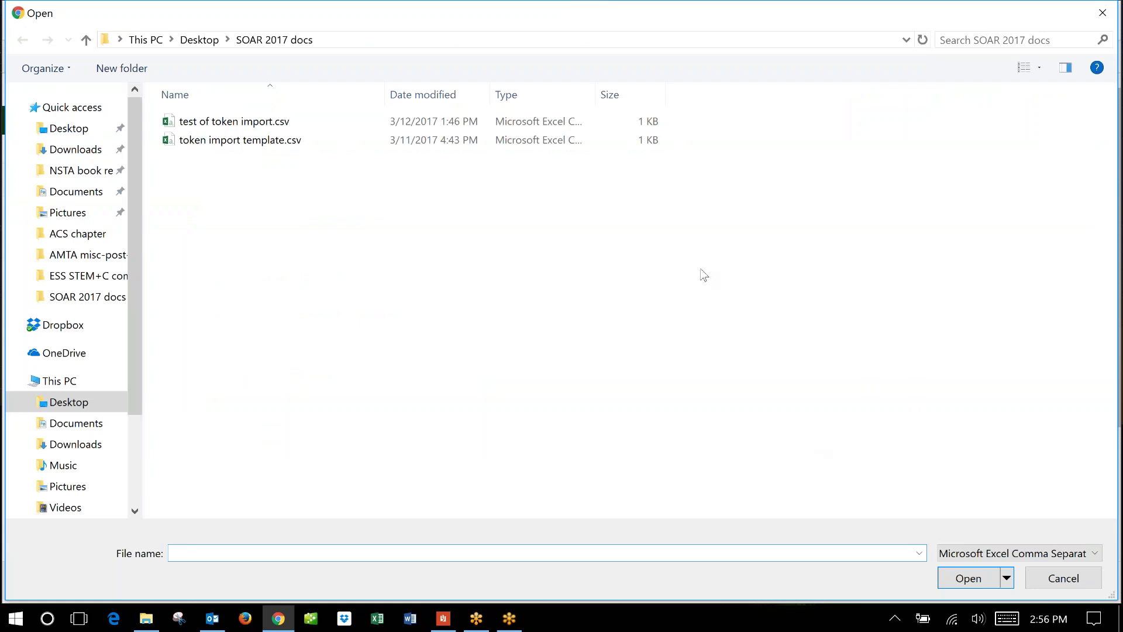
left_click(200, 126)
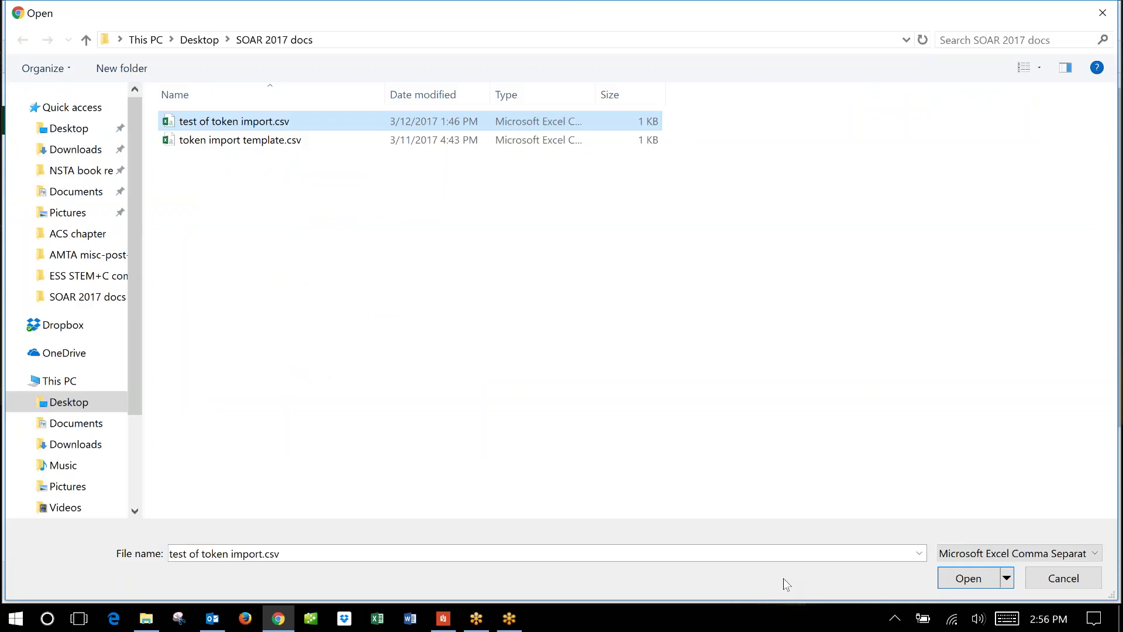
left_click(964, 579)
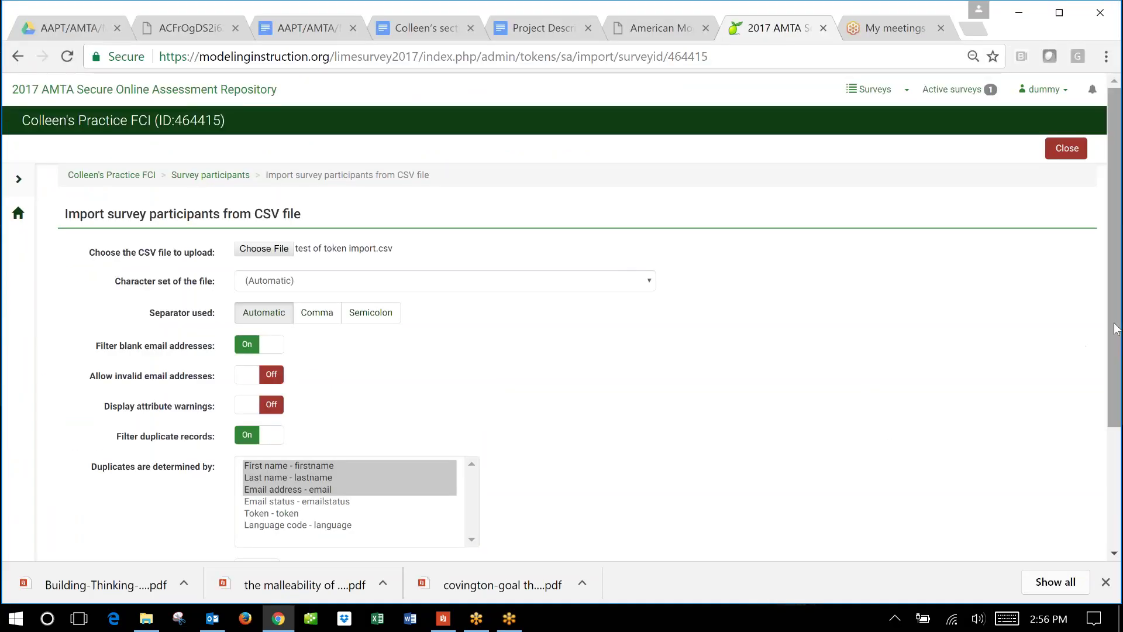
scroll(1115, 328, "down", 2)
scroll(488, 334, "down", 2)
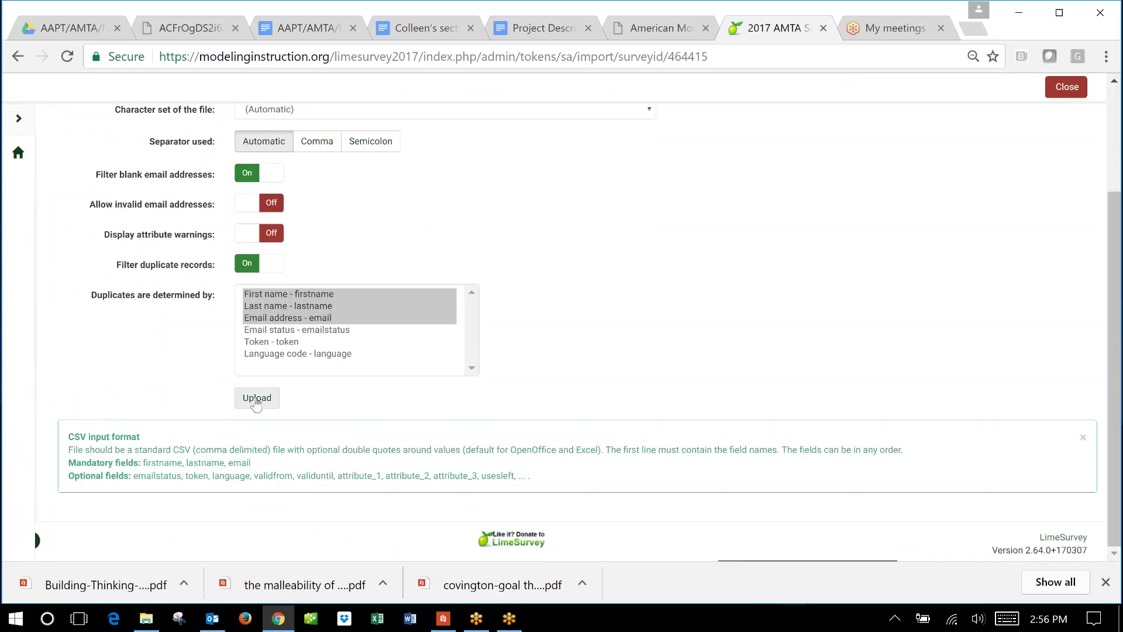
left_click(255, 402)
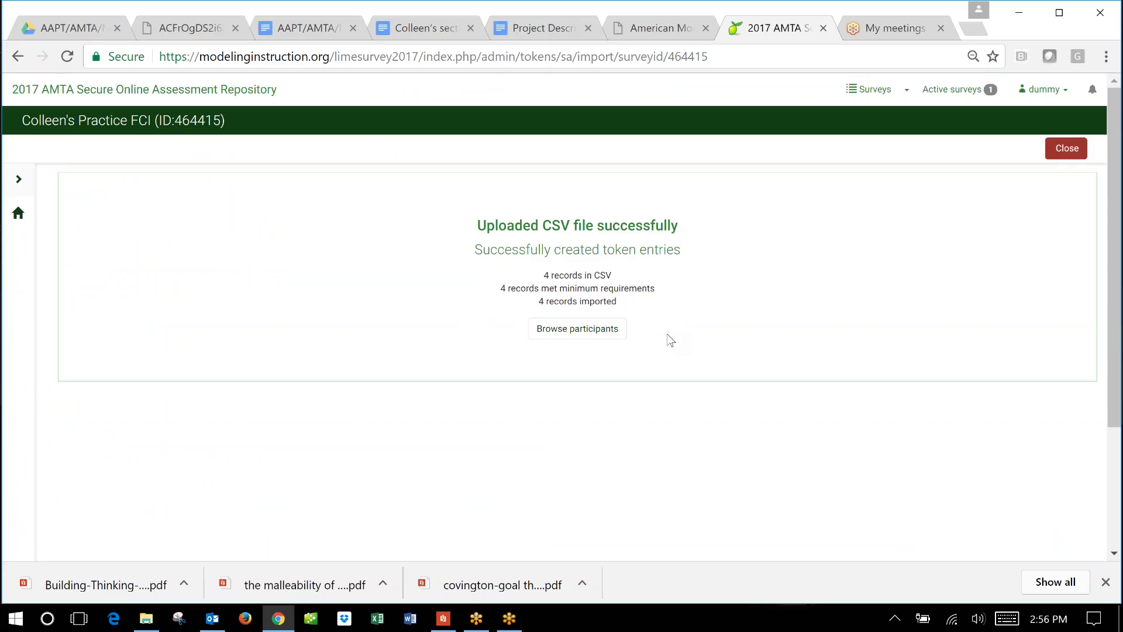
Step: Browse the imported participants and set the uses left for the participant with ID 1 to 2, saving the entry
left_click(599, 335)
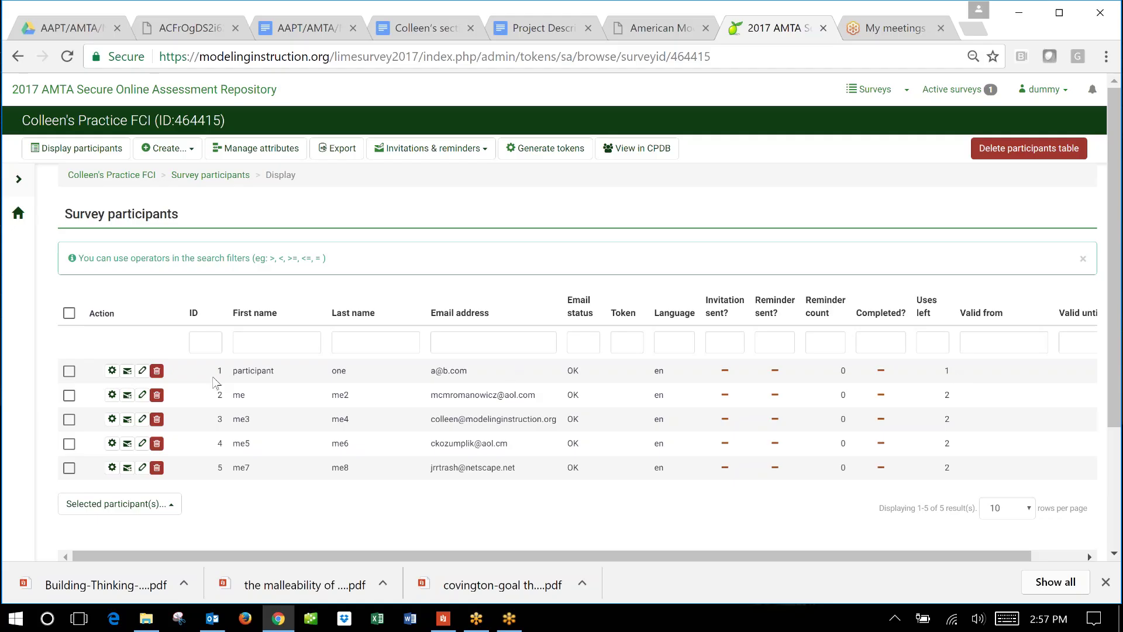
left_click(142, 371)
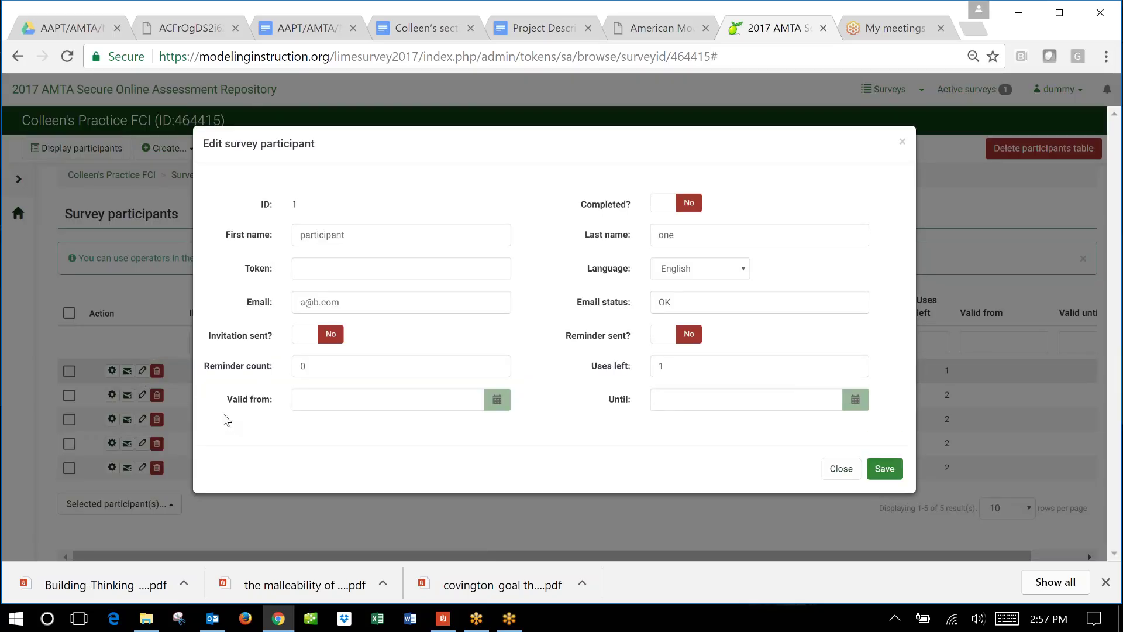
left_click(622, 374)
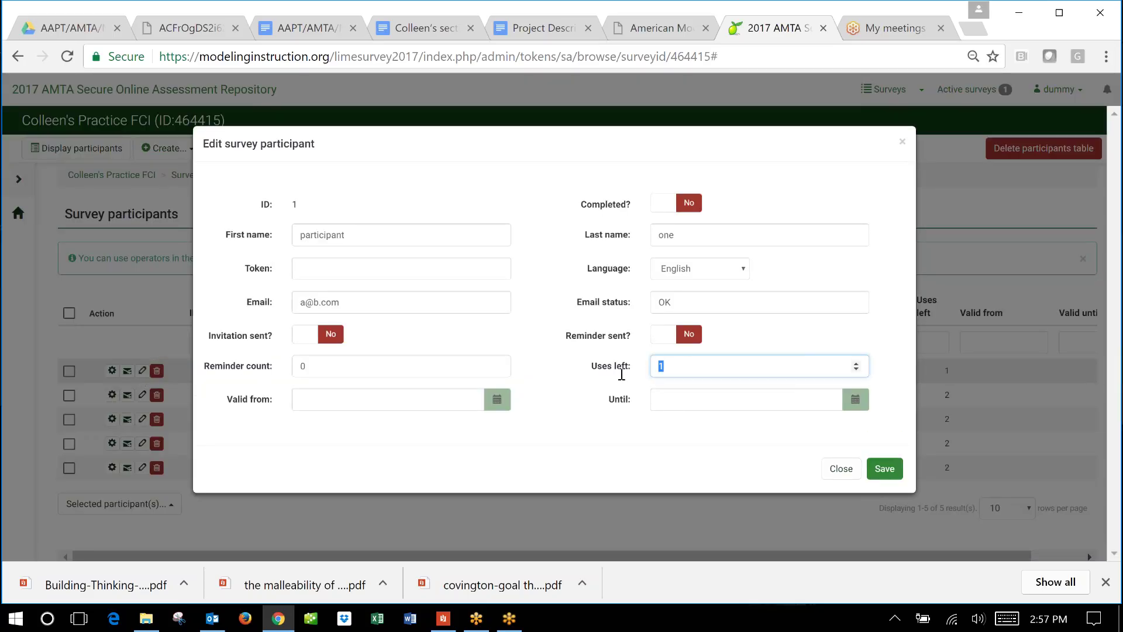
type("2")
left_click(888, 459)
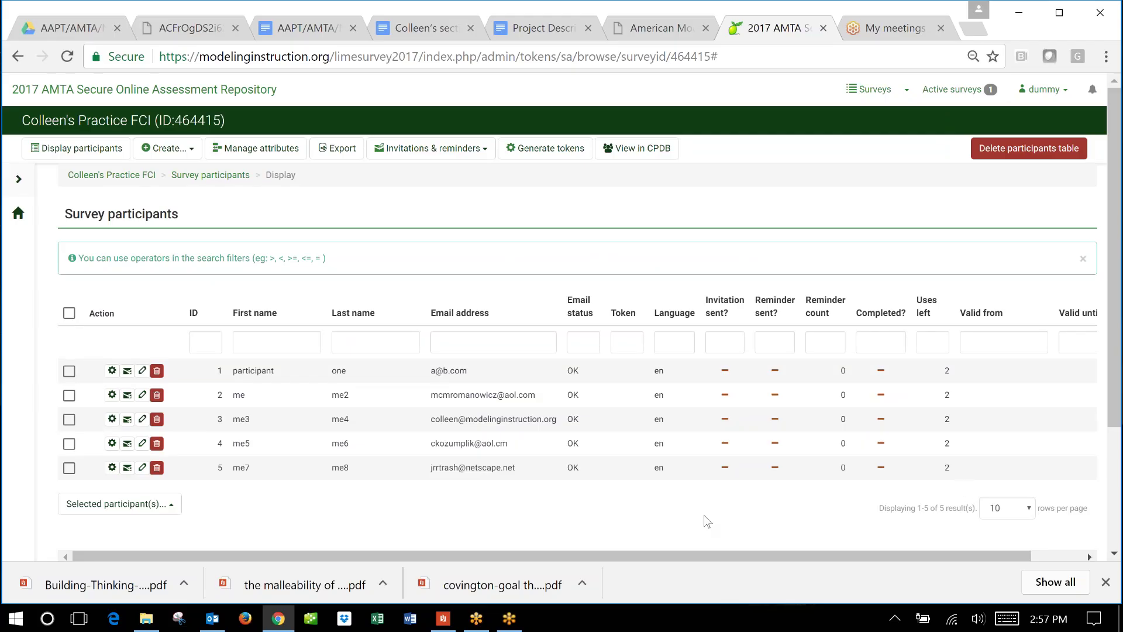
Step: Generate tokens for all participants who have not been issued one and display the participant list
left_click(533, 157)
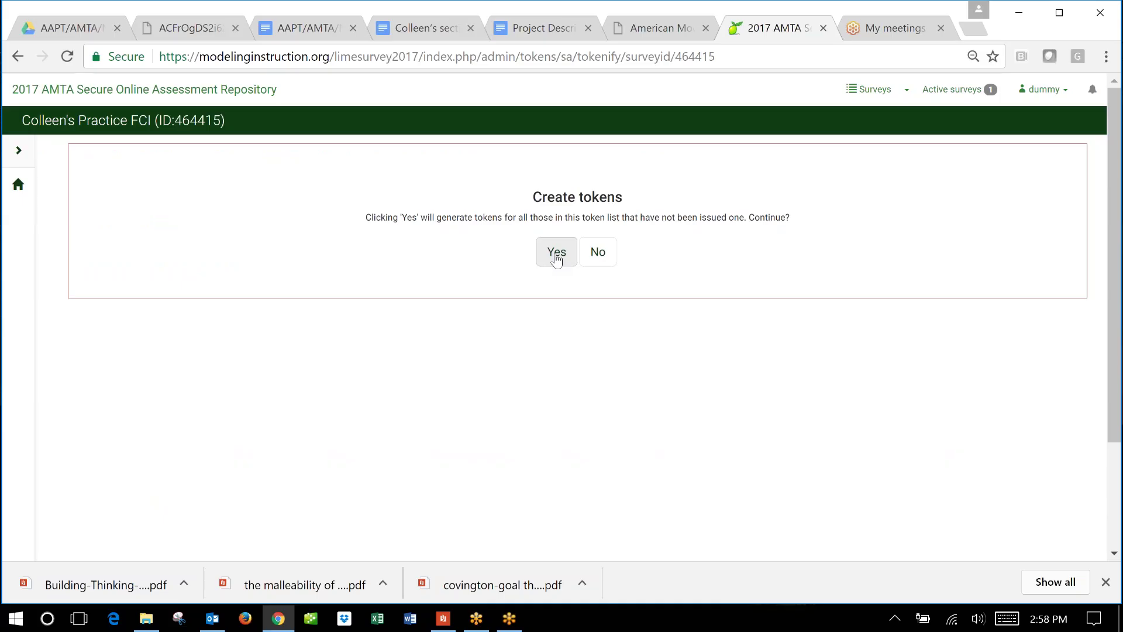
left_click(557, 256)
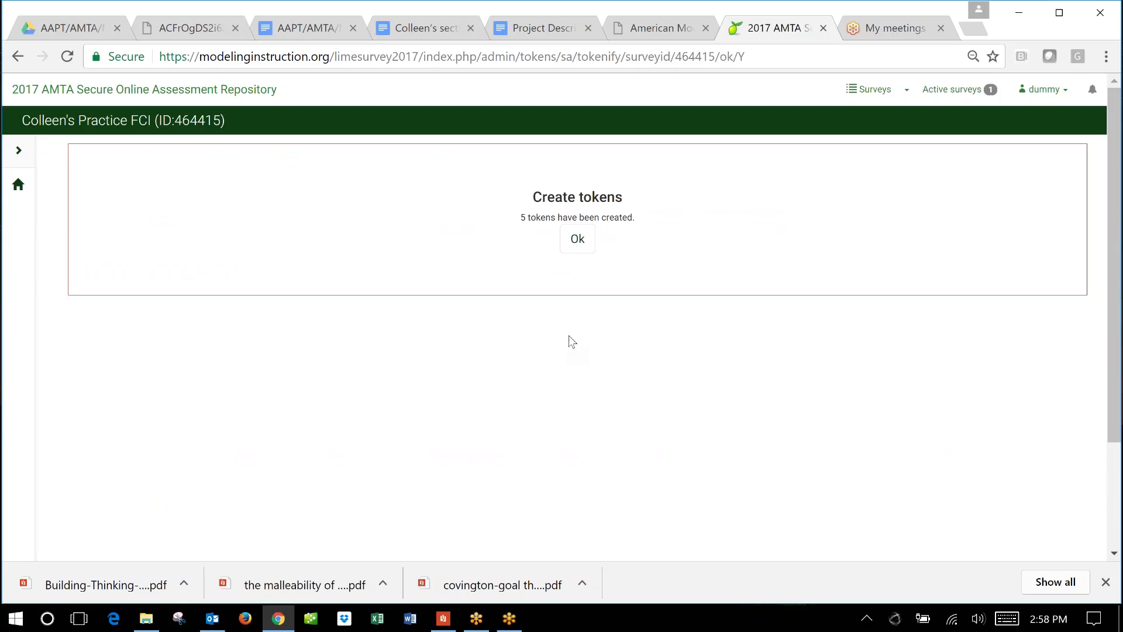
left_click(578, 244)
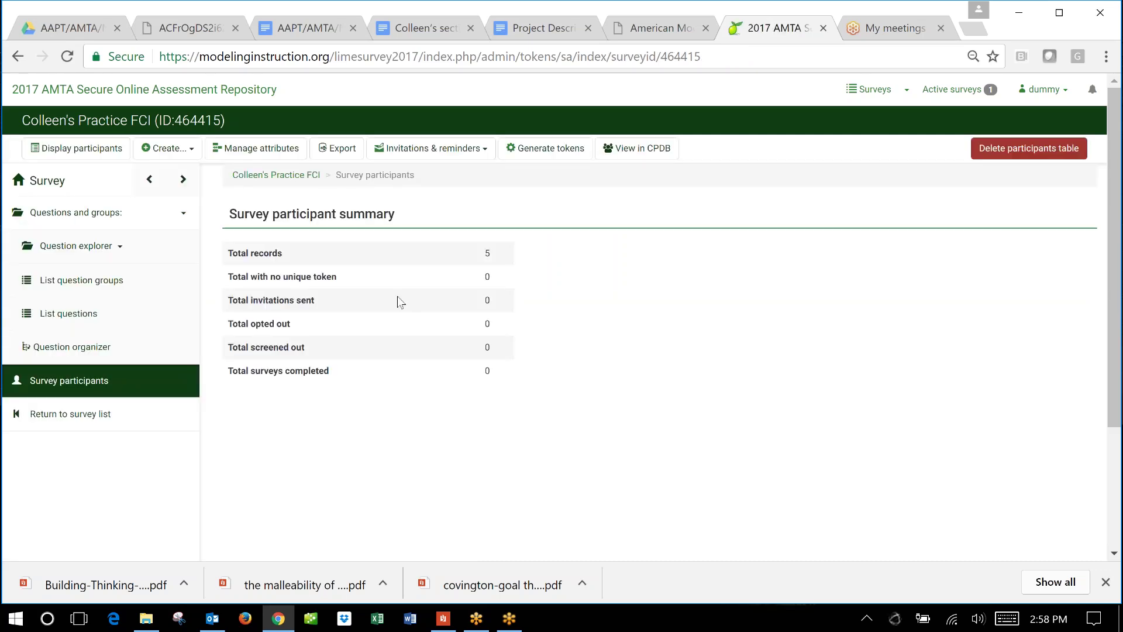
left_click(76, 154)
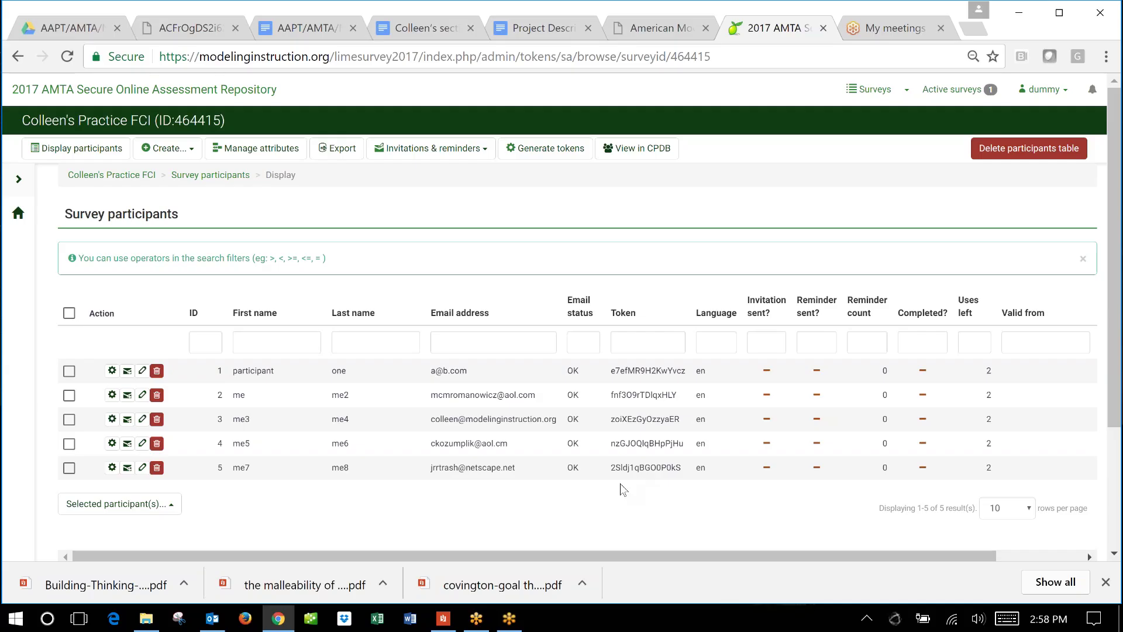
Step: Clear the user name in the survey's bounce settings and save them
left_click(486, 152)
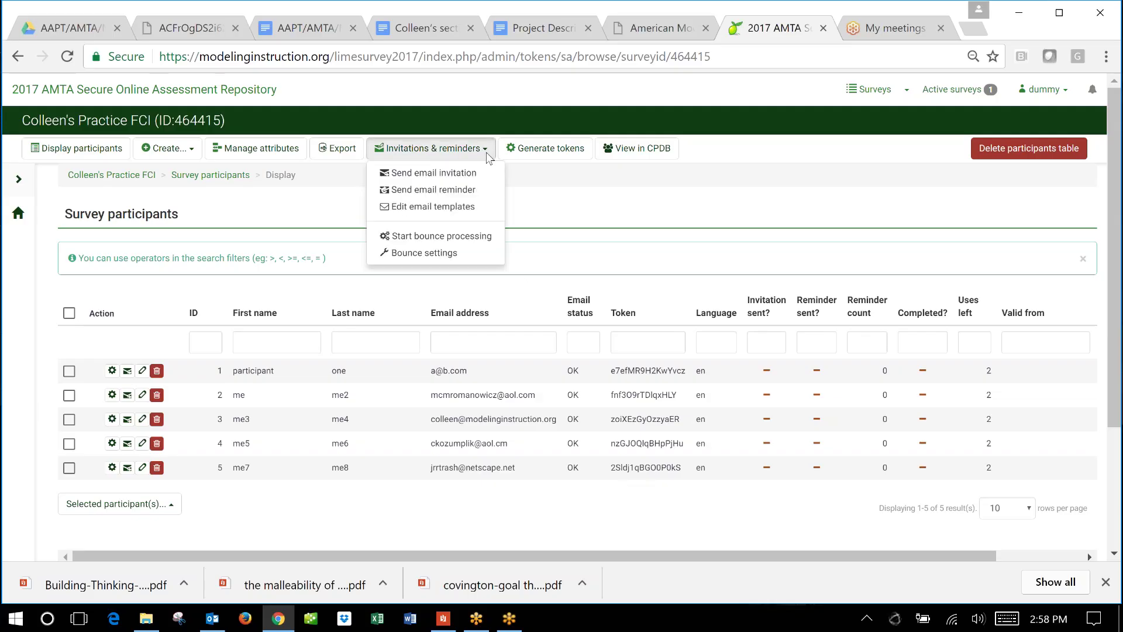
left_click(410, 257)
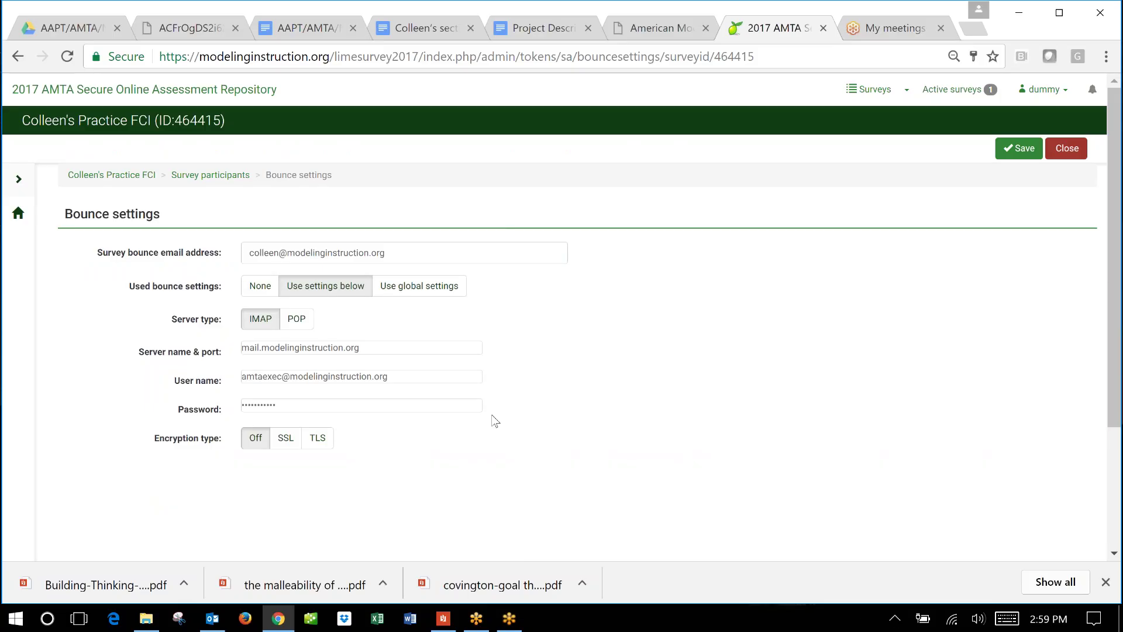
left_click_drag(431, 376, 244, 373)
key("BackSpace")
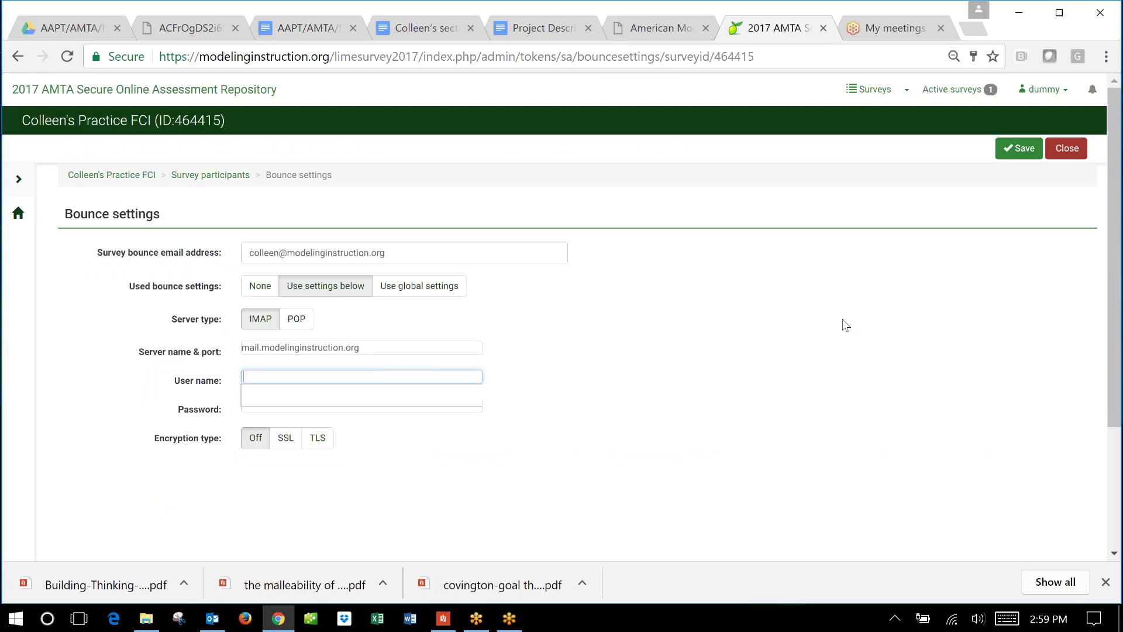
left_click(1024, 150)
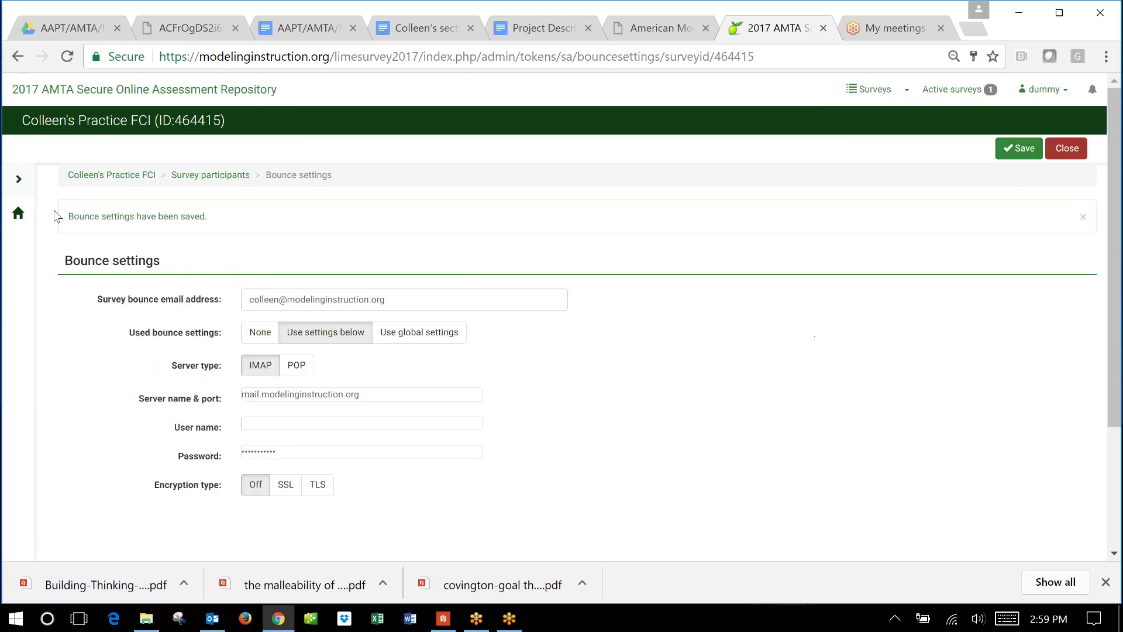
Step: Activate the survey with Save timings set to Yes and Save referrer URL set to No, and return to the survey home
left_click(18, 222)
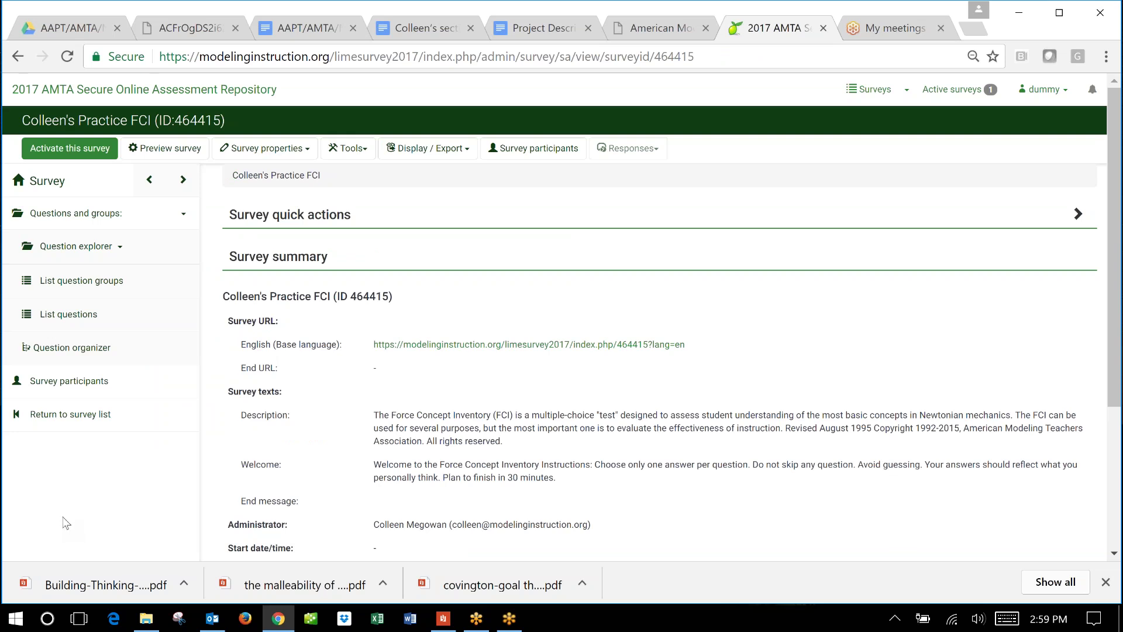
left_click(74, 157)
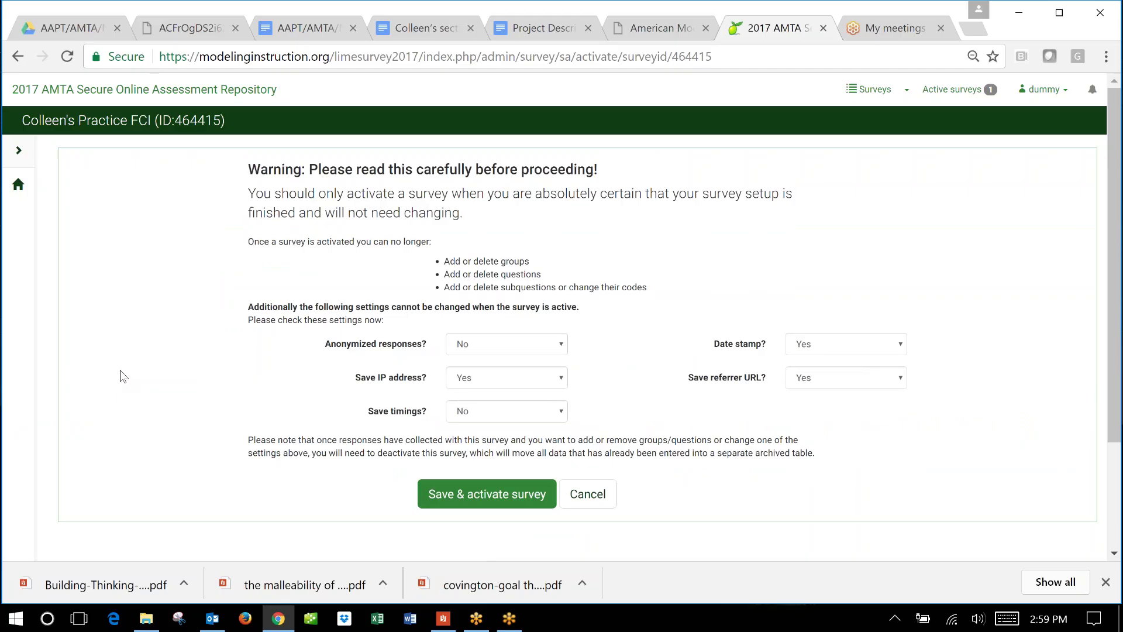
left_click(563, 412)
left_click(560, 428)
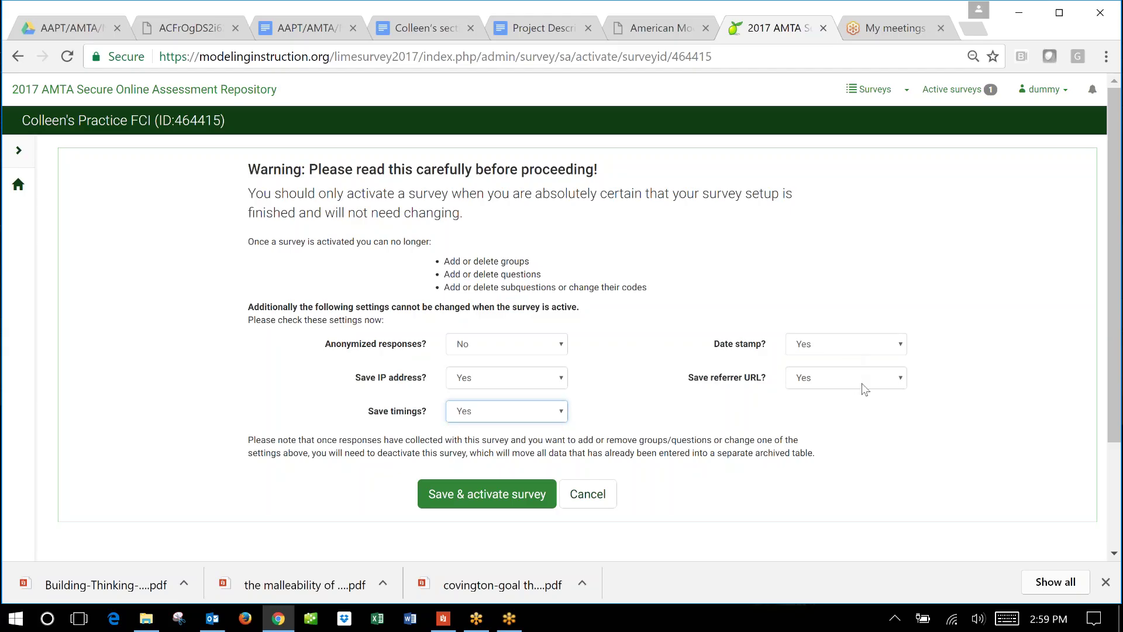
left_click(903, 378)
left_click(801, 409)
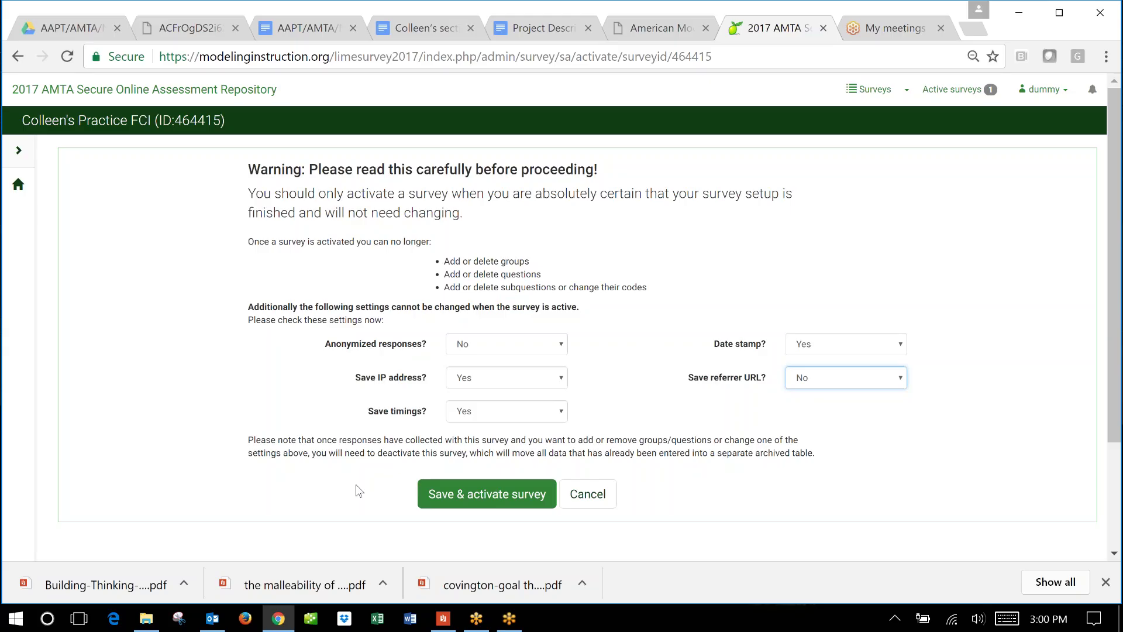
left_click(482, 494)
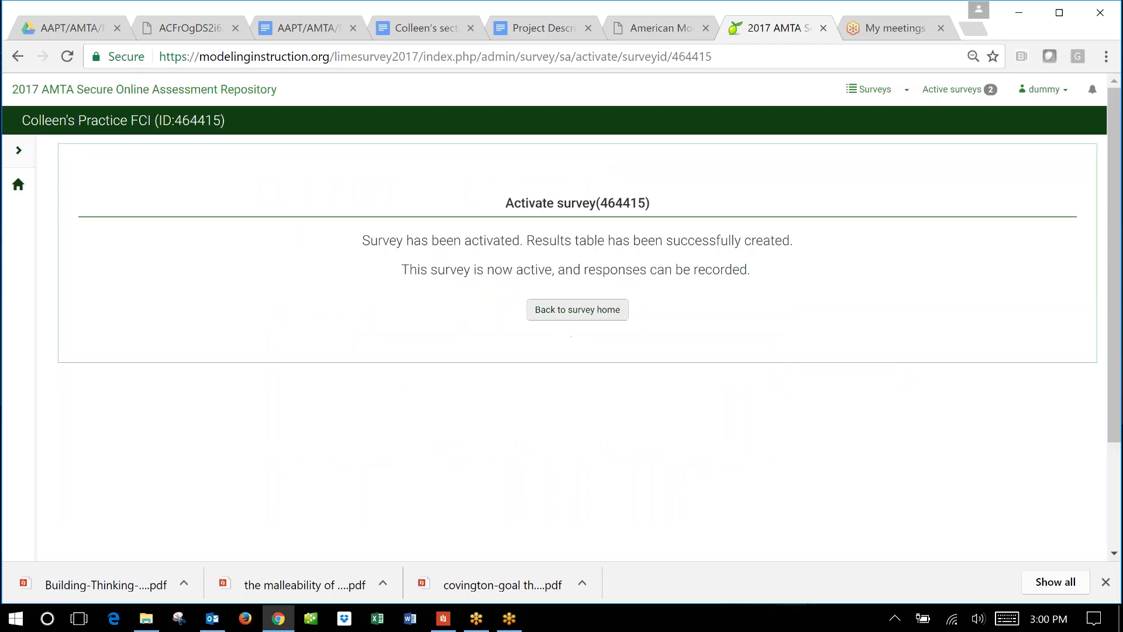
left_click(578, 309)
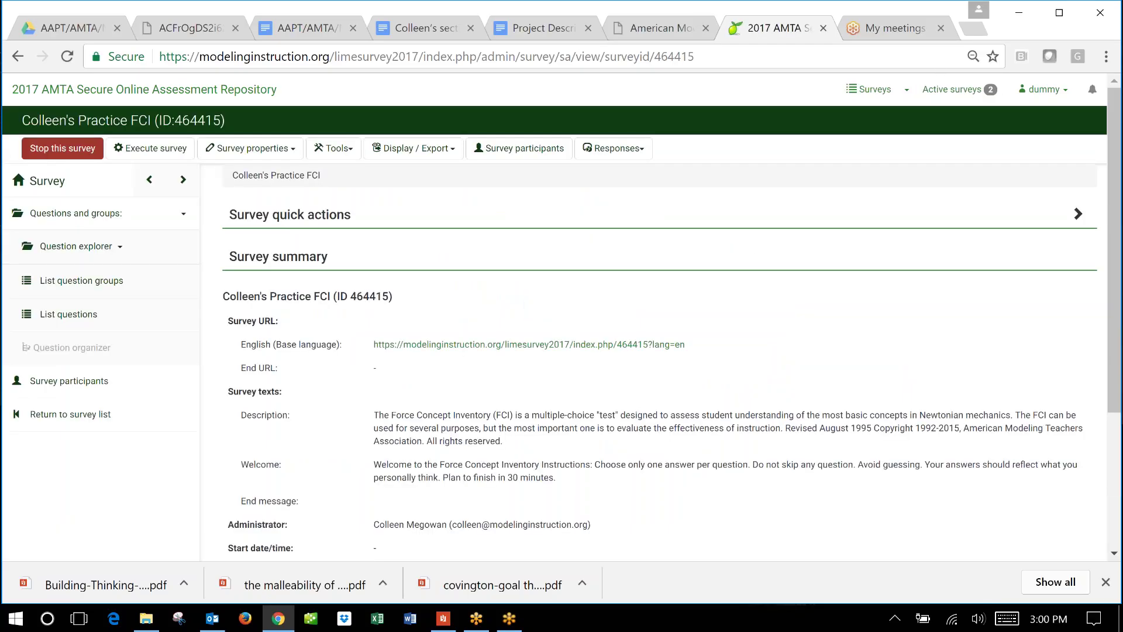
Step: Send the default email invitation to all survey participants and close the sending report
left_click(515, 153)
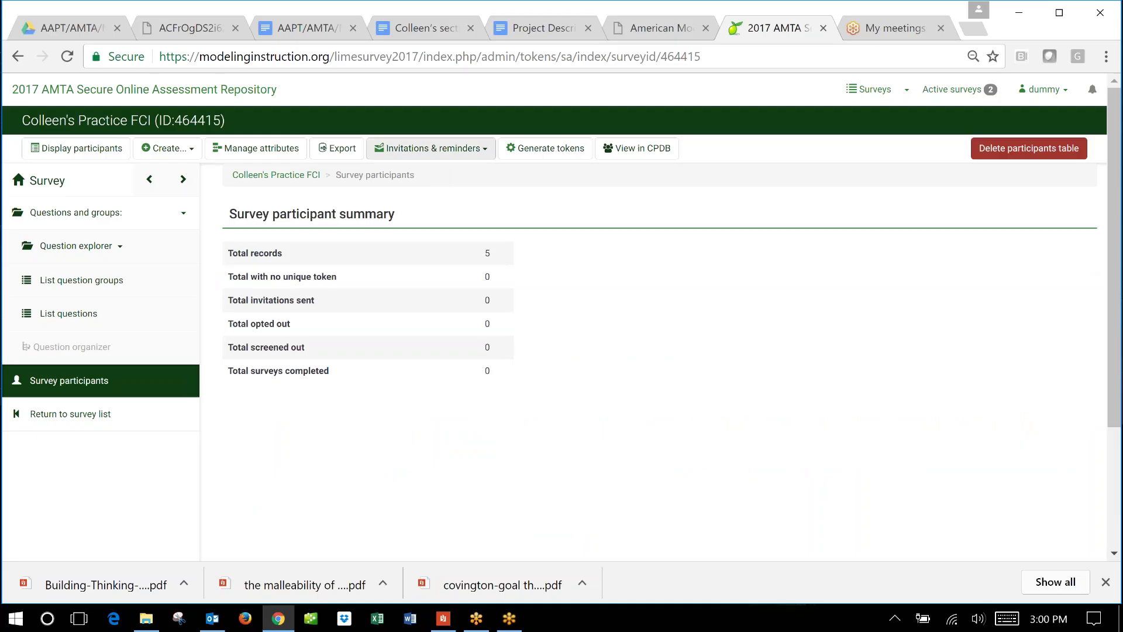
left_click(434, 153)
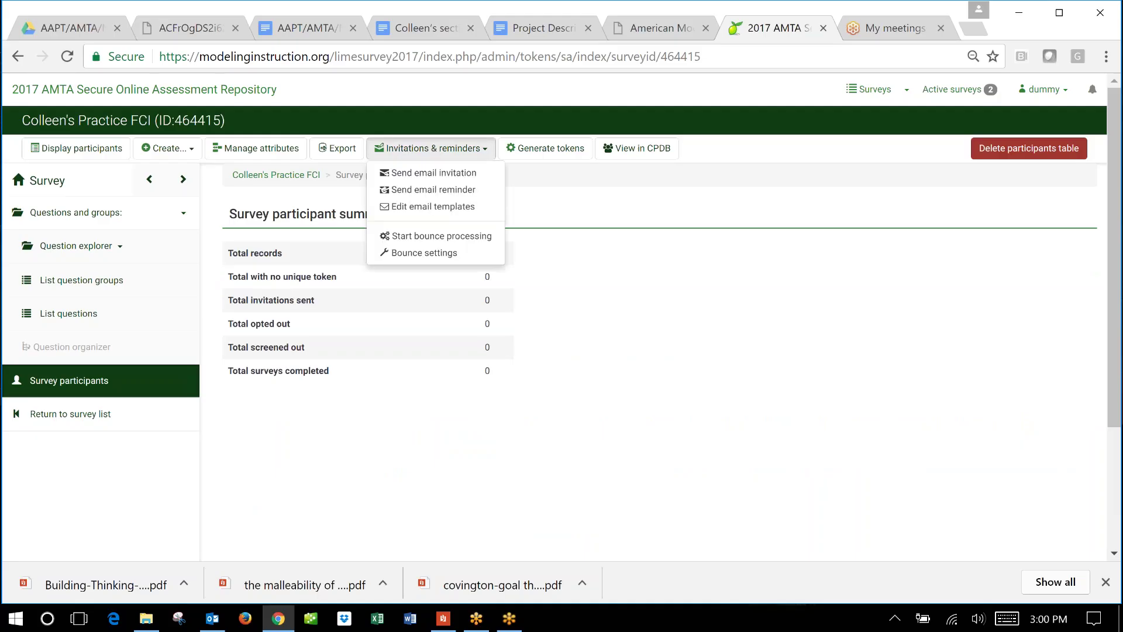
left_click(440, 176)
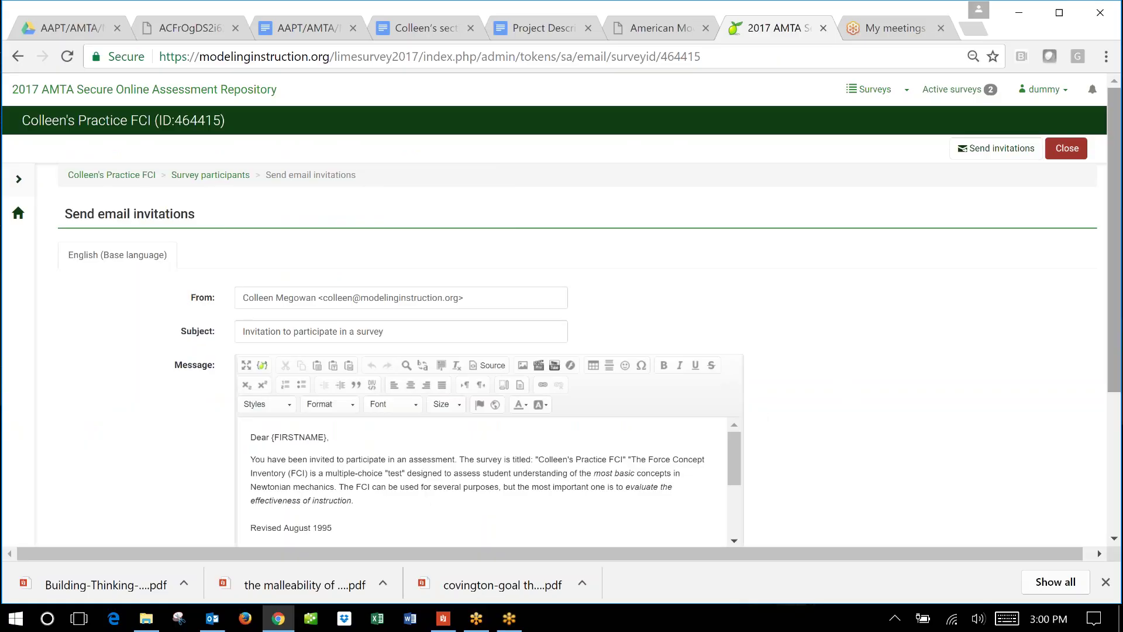
scroll(1121, 302, "down", 3)
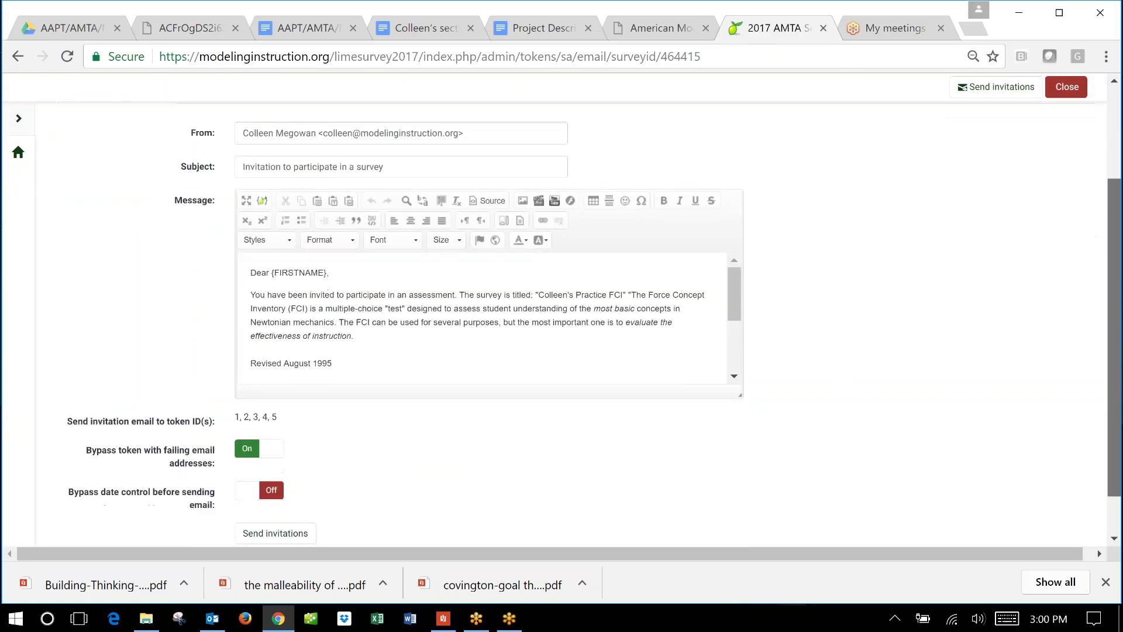
scroll(589, 323, "down", 1)
scroll(578, 325, "down", 1)
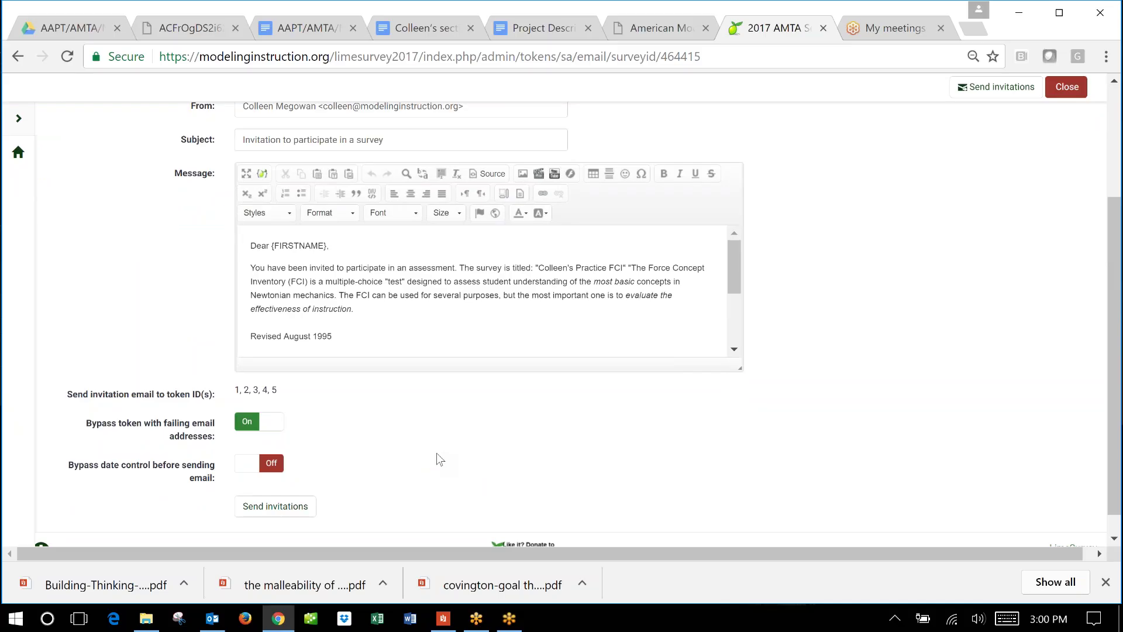
left_click(271, 507)
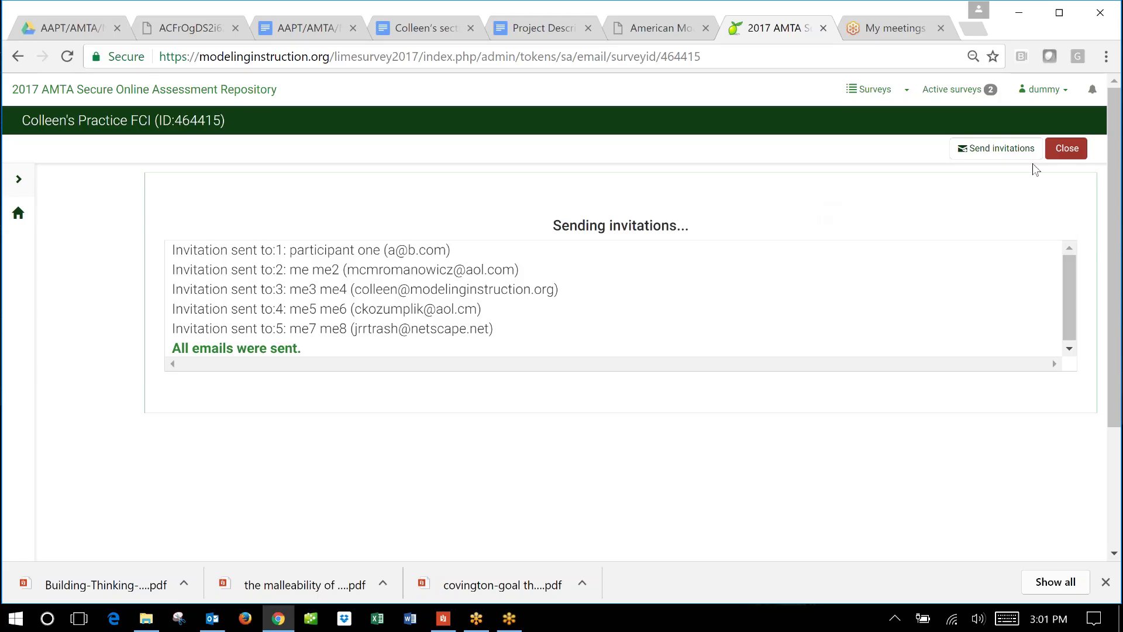
left_click(1067, 148)
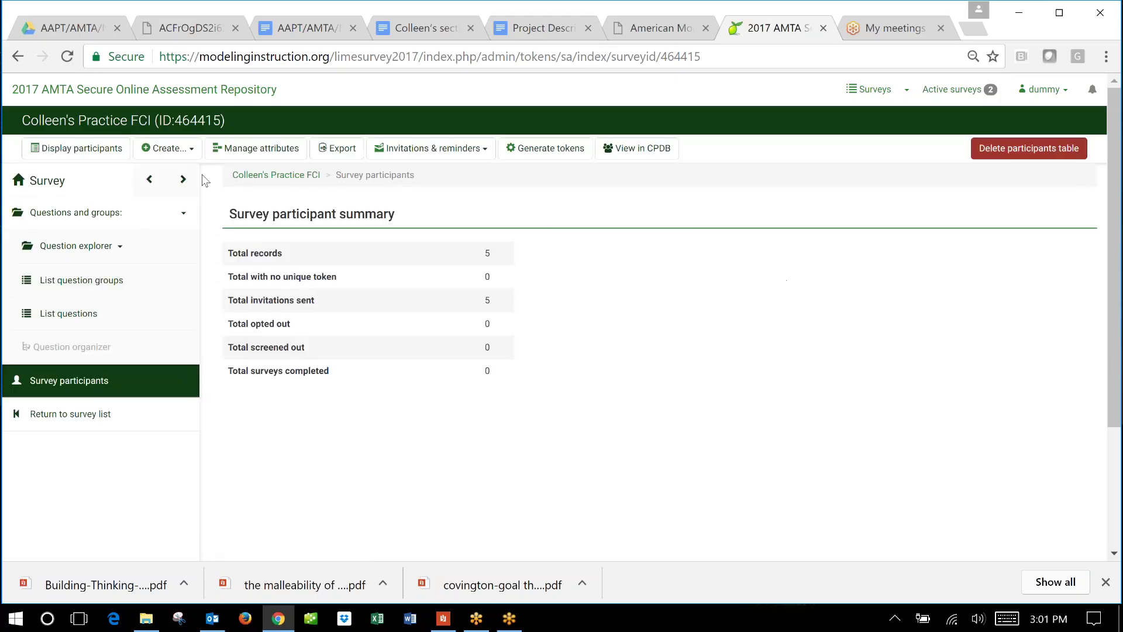
Step: Correct the email domain ending of the participant with ID 4 to ".com" and save the entry
left_click(76, 148)
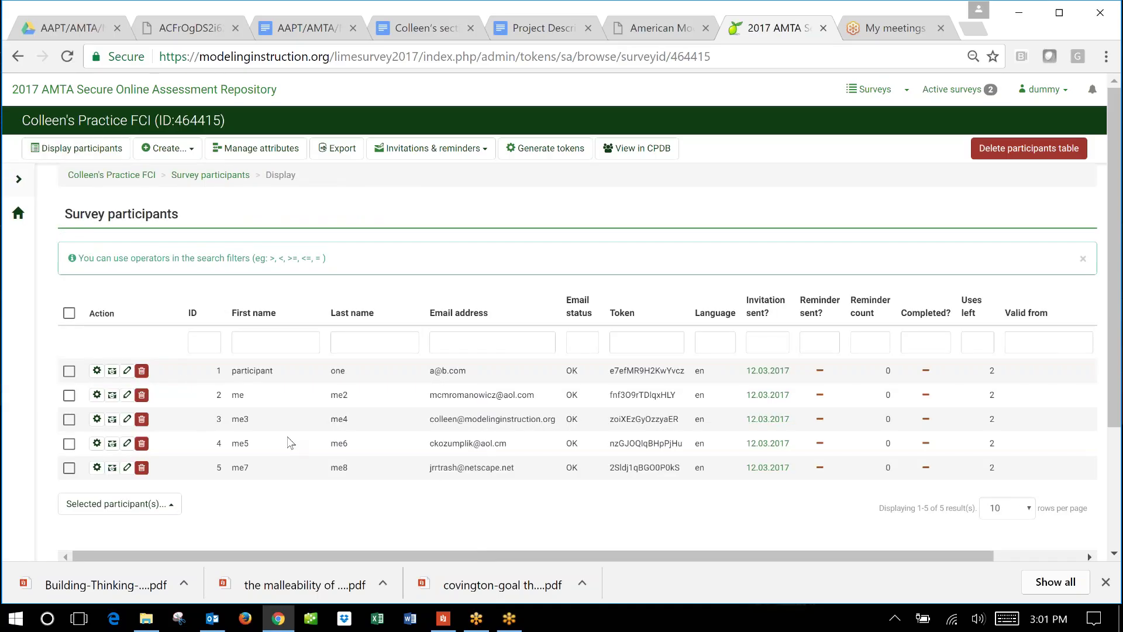
left_click(127, 443)
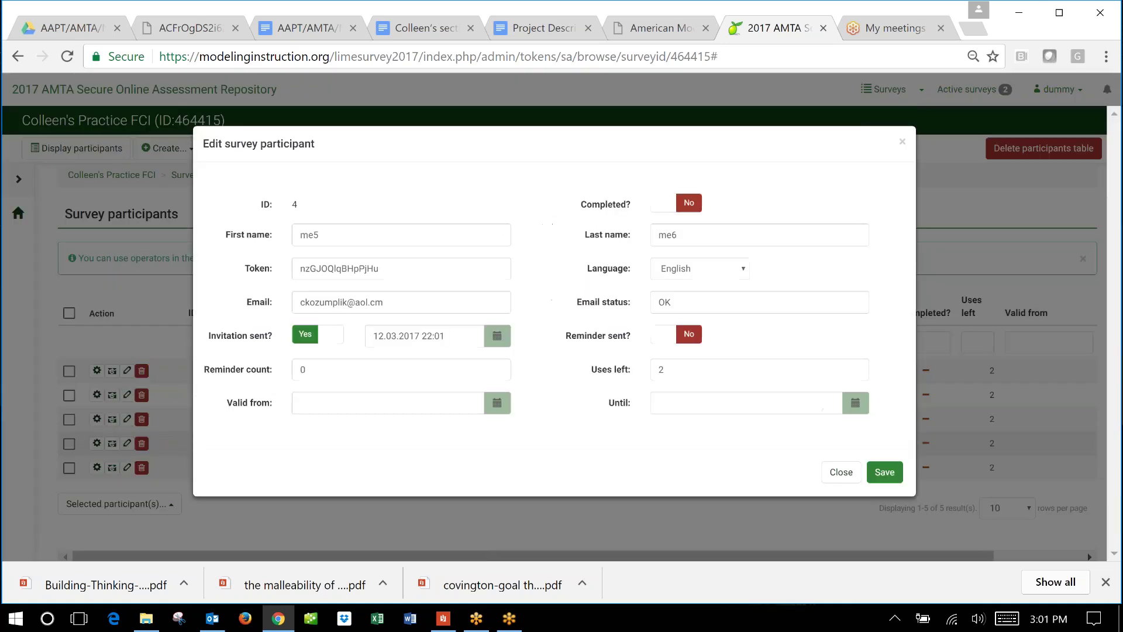
left_click(375, 302)
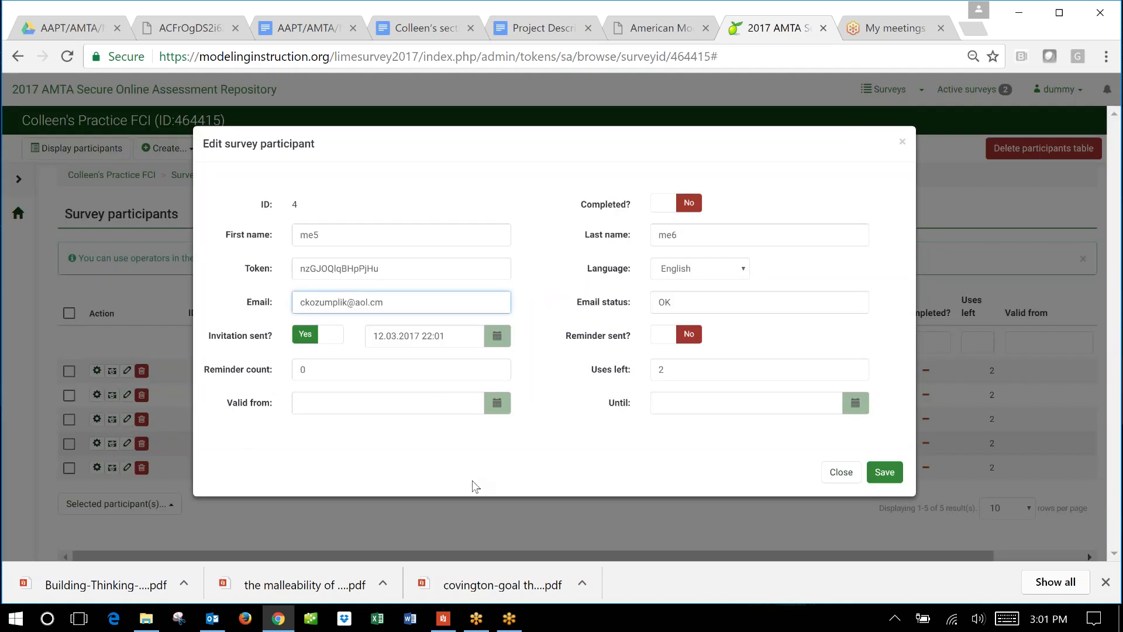
type("o")
left_click(884, 472)
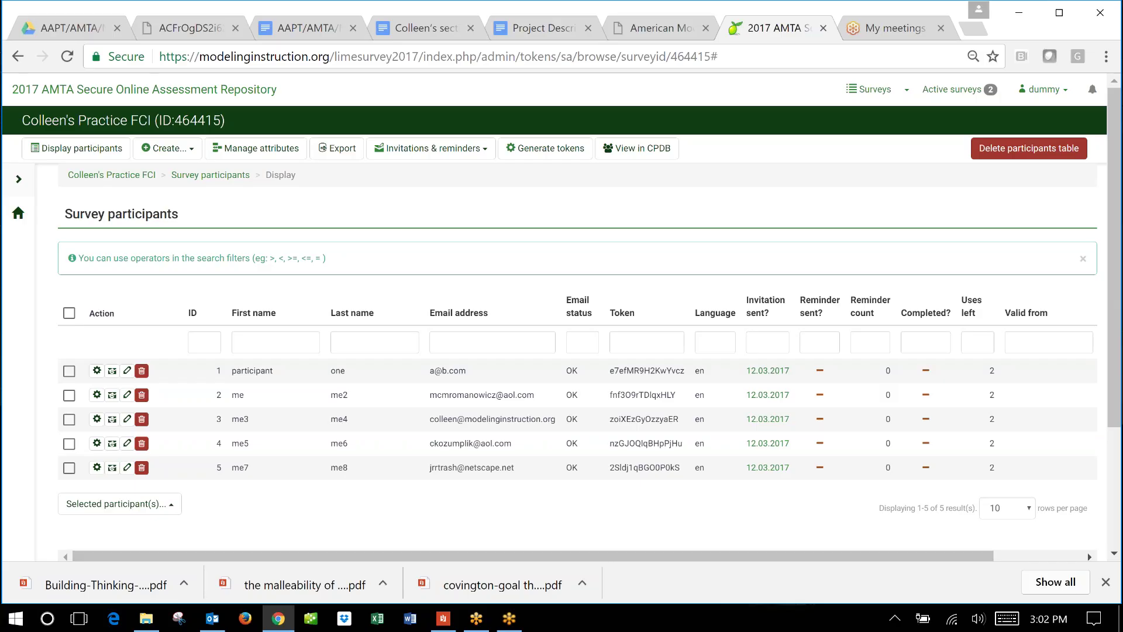
Step: Send an email reminder to the participant with ID 4 and redisplay the participant list
left_click(113, 446)
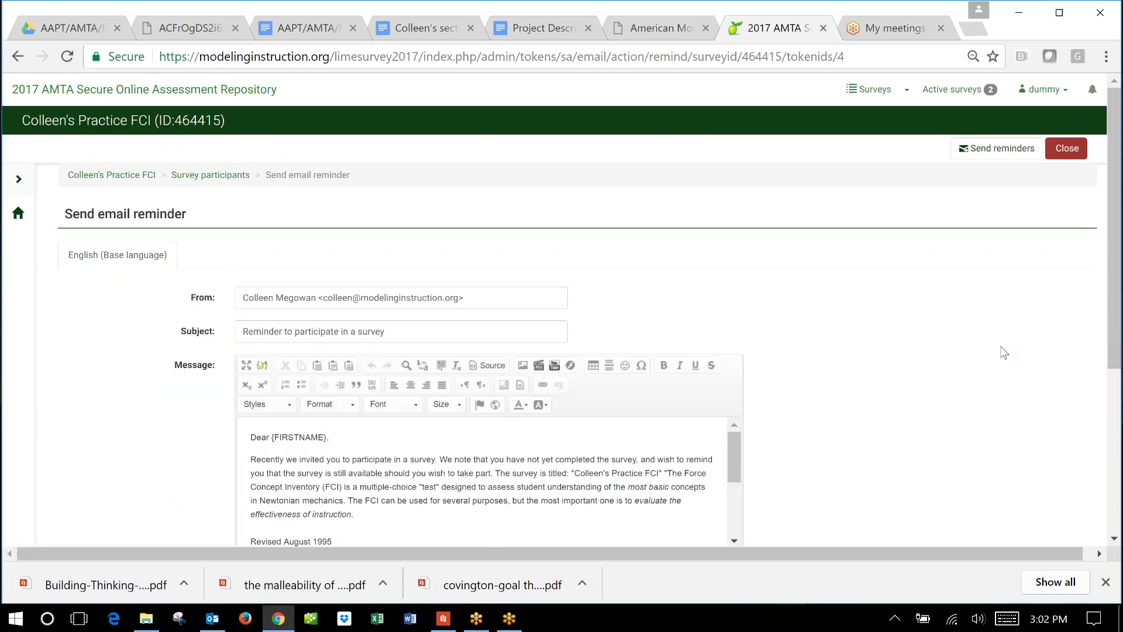
left_click_drag(1115, 310, 1119, 450)
left_click(275, 503)
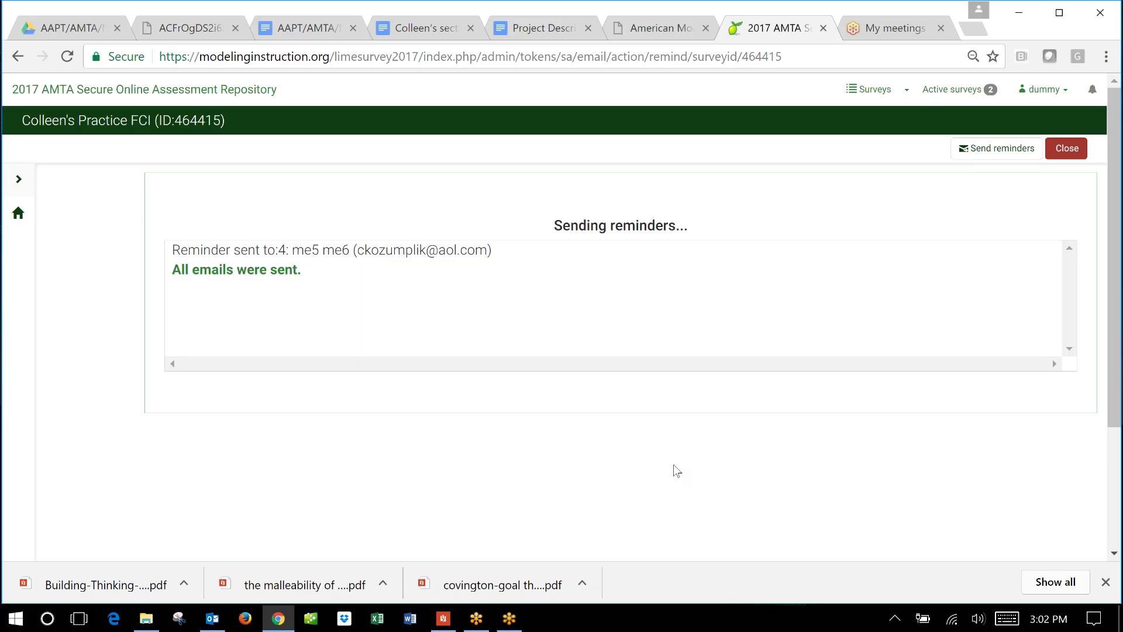
left_click(1065, 149)
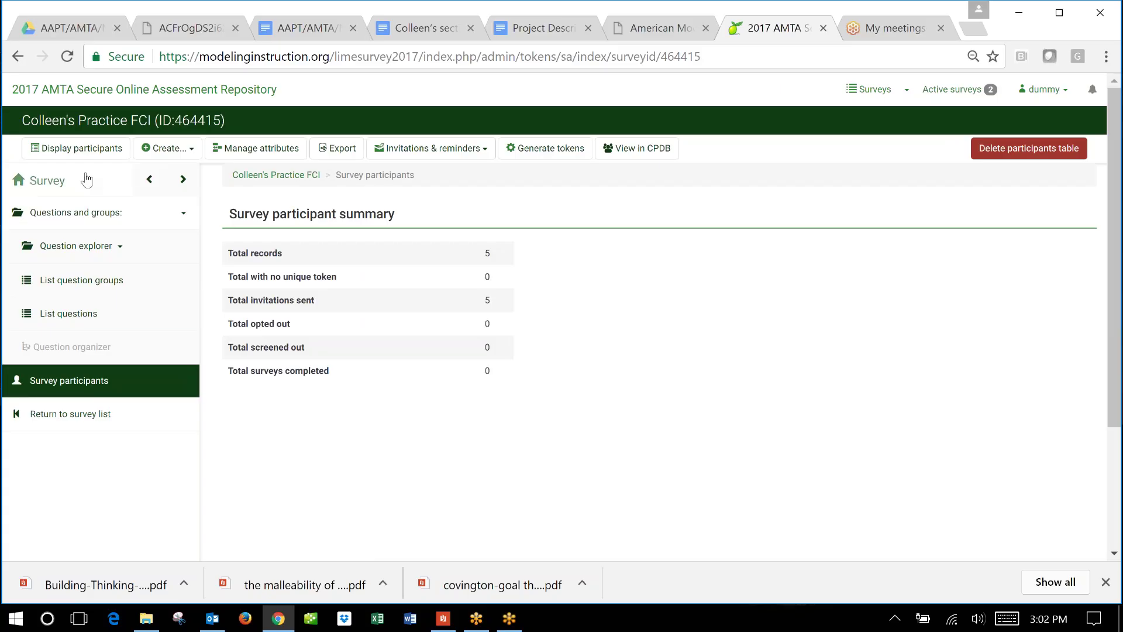
left_click(82, 153)
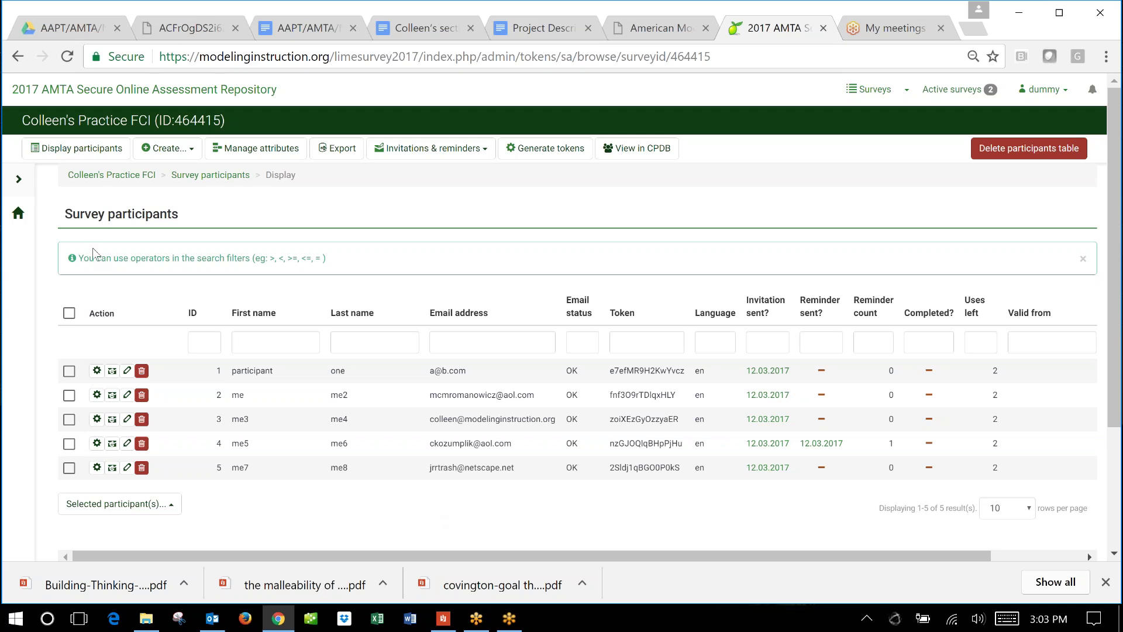
Step: Open the Practice FCI survey's responses and statistics and bring up the export of results to an application
left_click(18, 218)
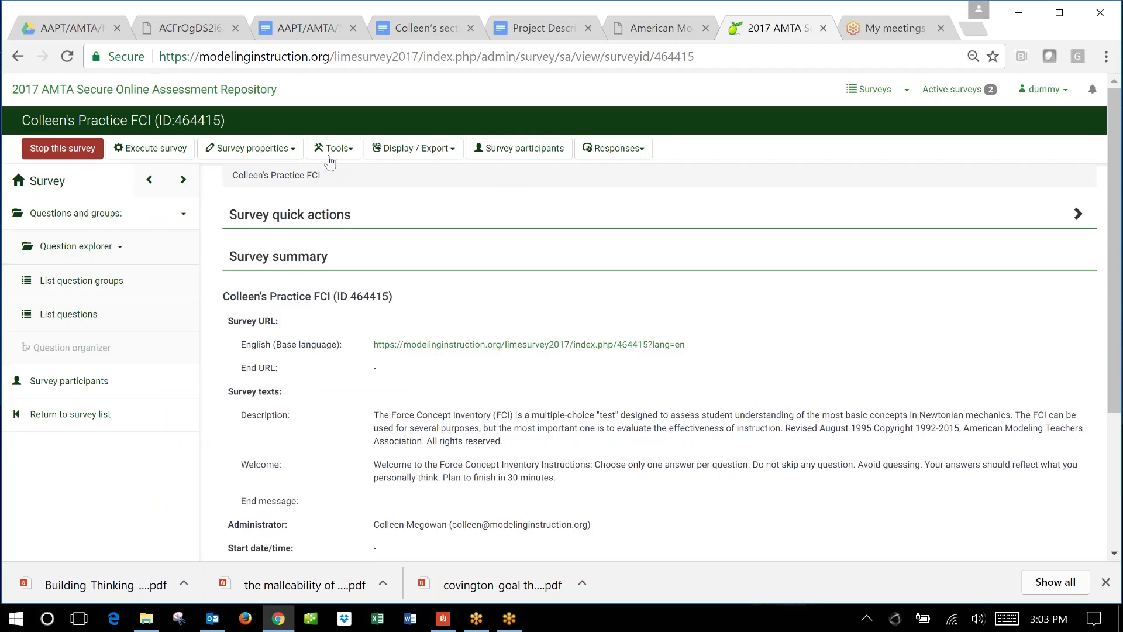
left_click(623, 151)
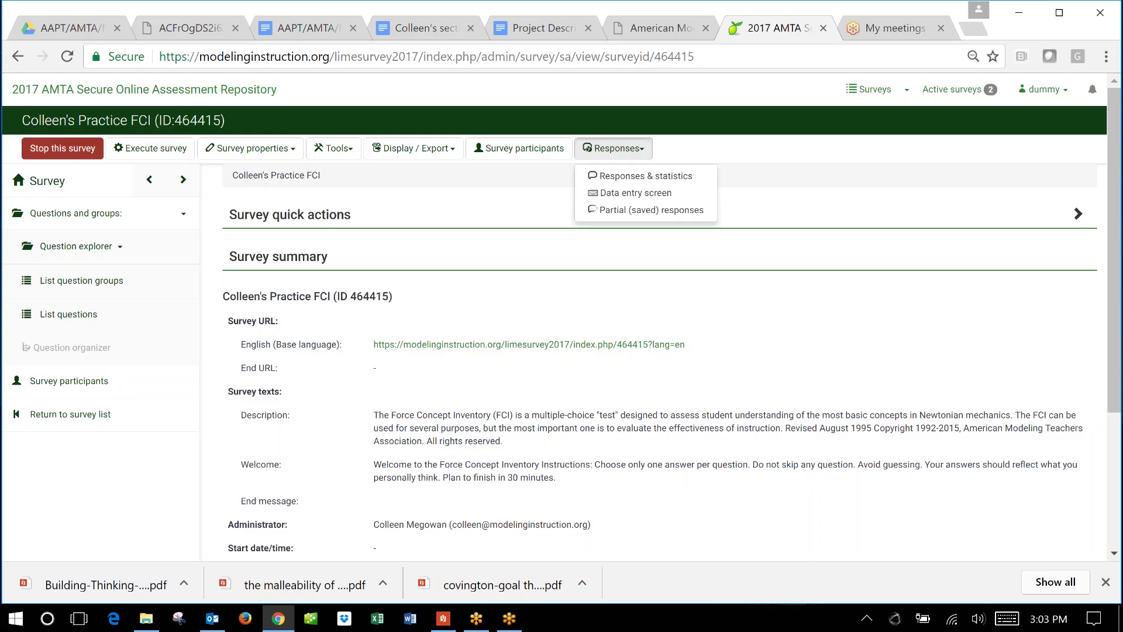
left_click(621, 183)
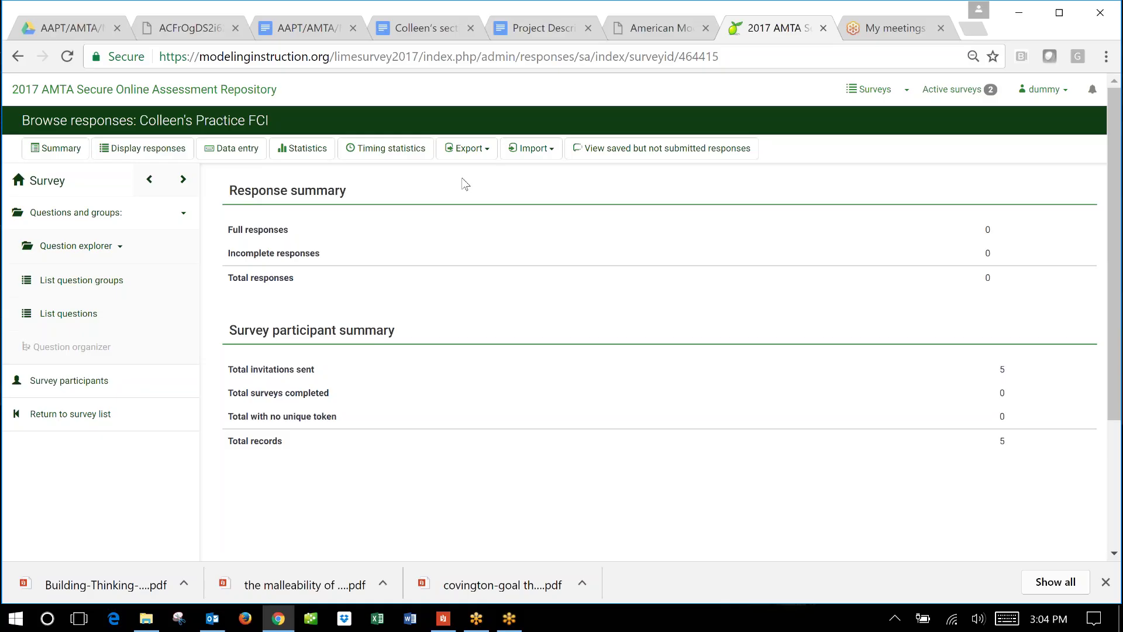
left_click(479, 153)
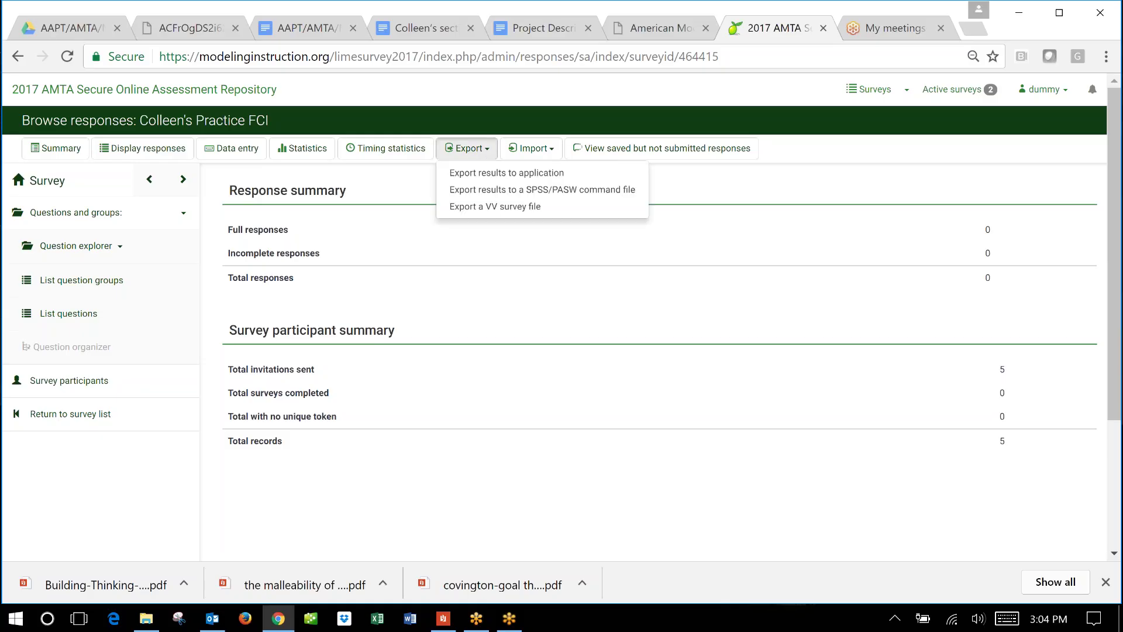
left_click(475, 173)
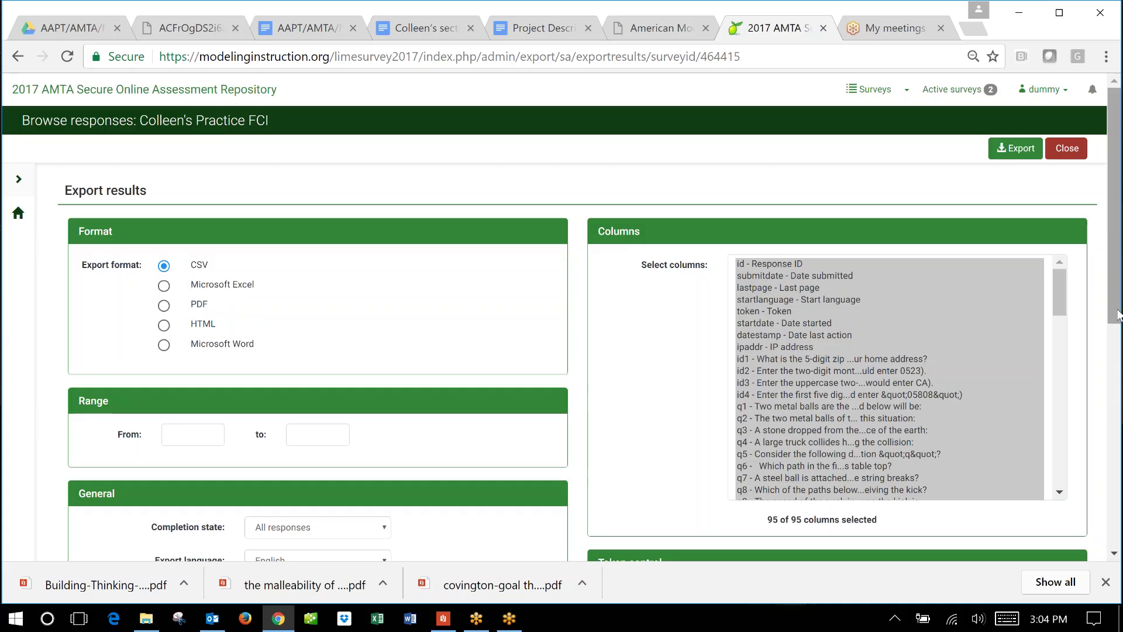
Step: Configure the export for Microsoft Excel format, with question codes as headings and answer codes as responses
left_click_drag(1118, 311, 1118, 351)
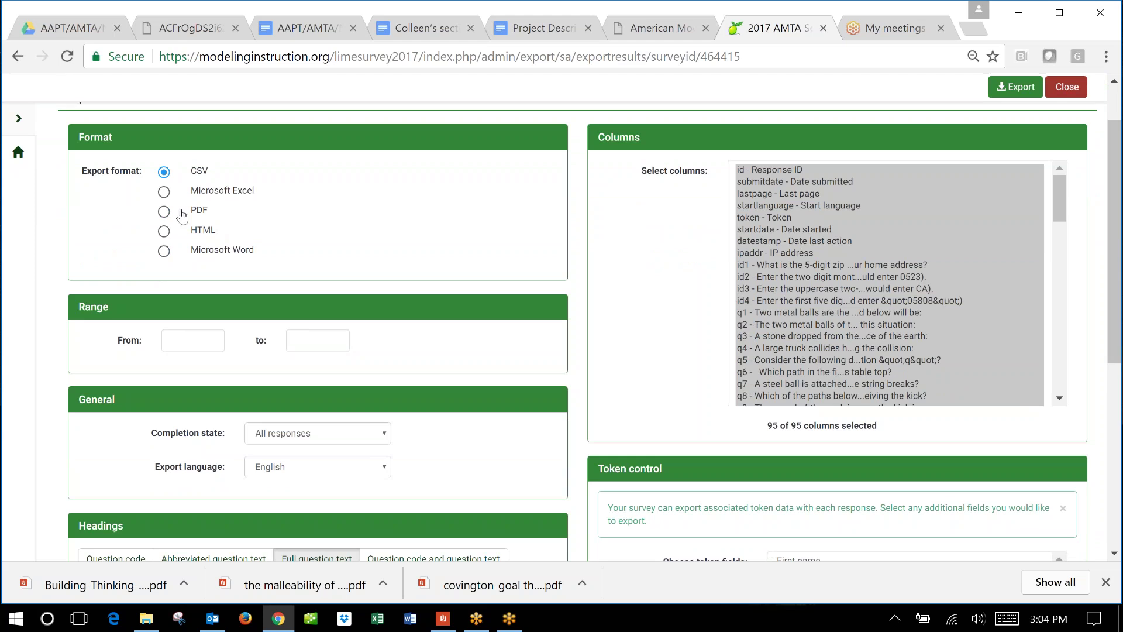
left_click(164, 191)
left_click_drag(1118, 354, 1120, 564)
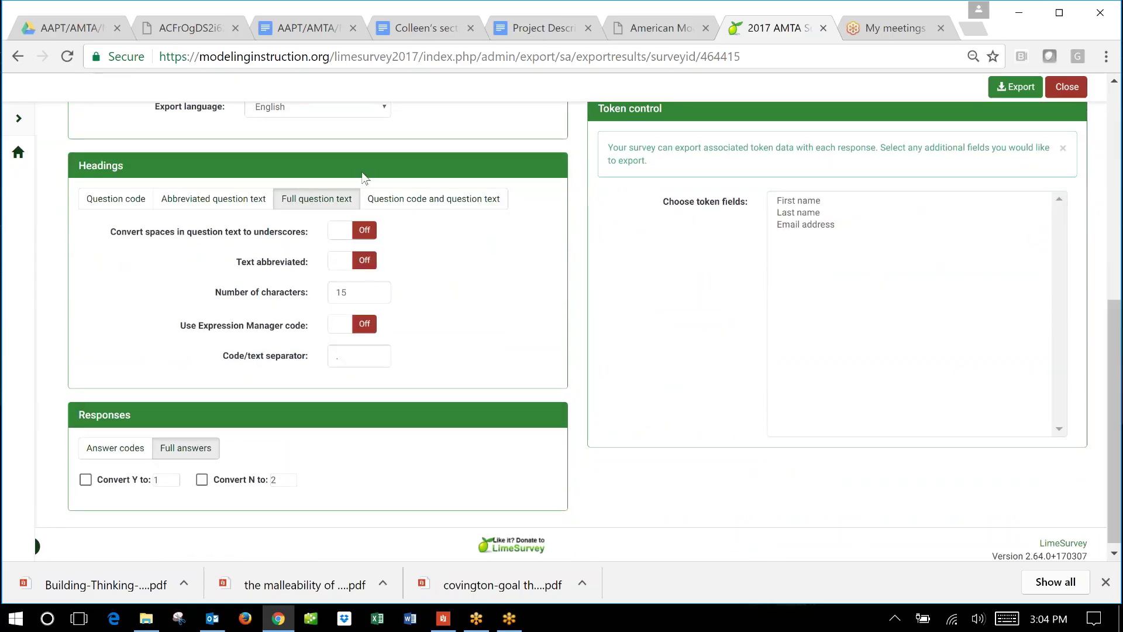
left_click(115, 206)
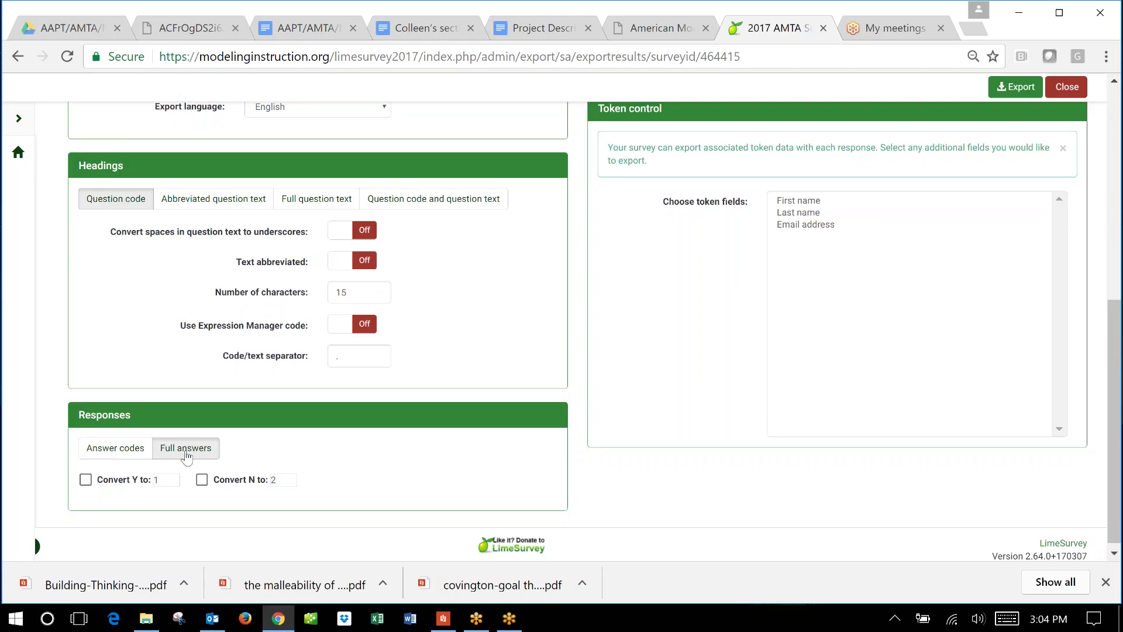
left_click(120, 451)
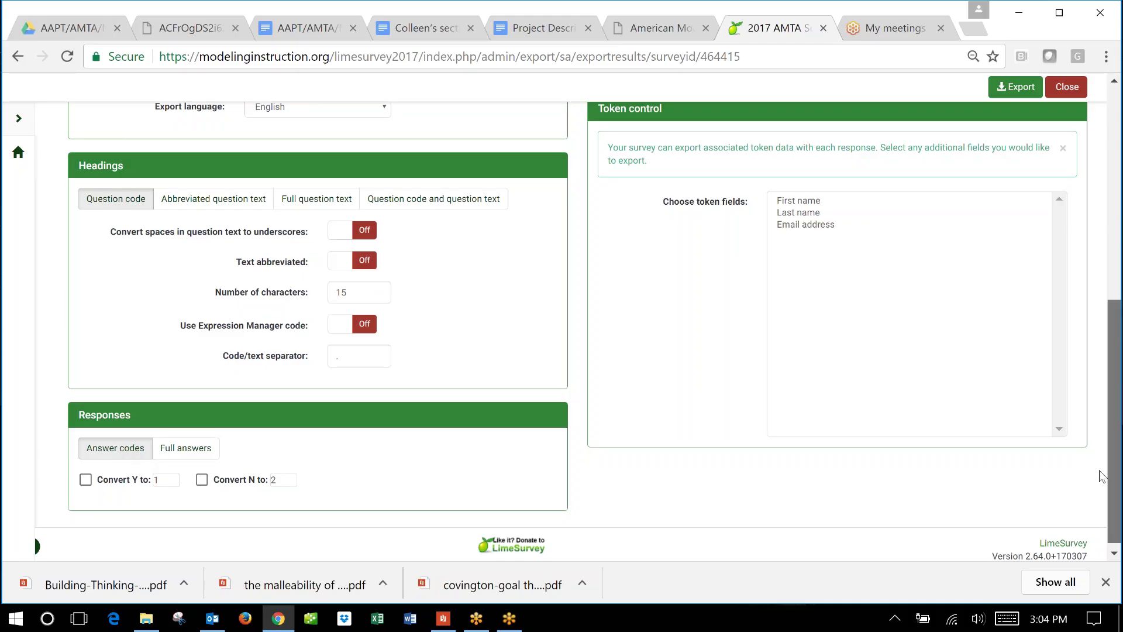
Step: Limit the export columns to the continuous range from id (Response ID) through q30
scroll(1102, 475, "up", 8)
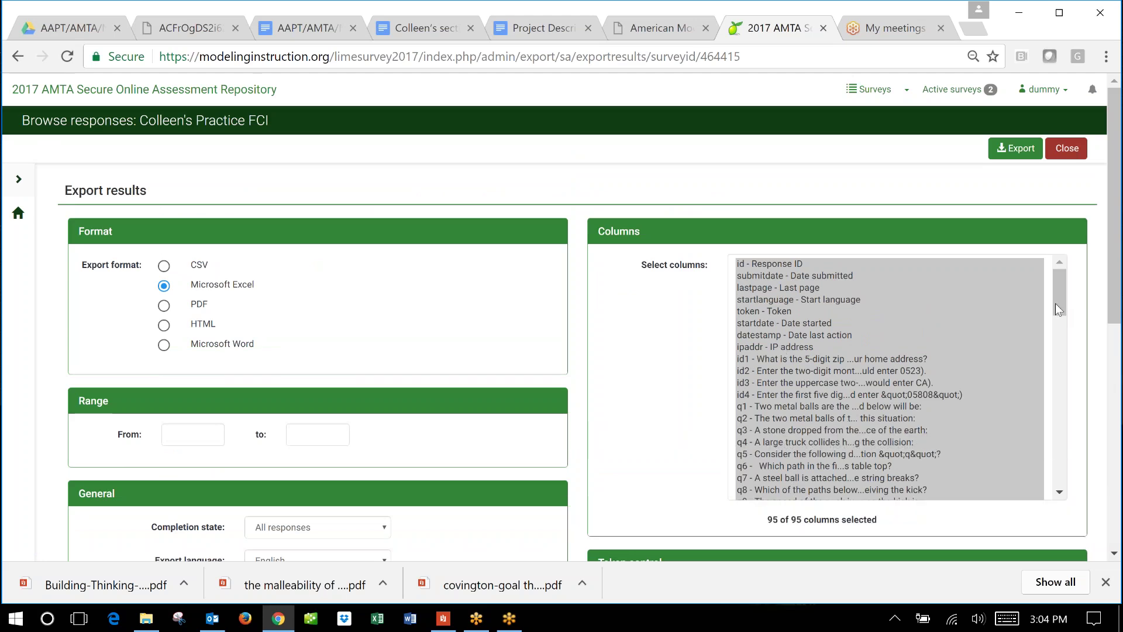
left_click_drag(1057, 303, 1059, 265)
left_click(1018, 276)
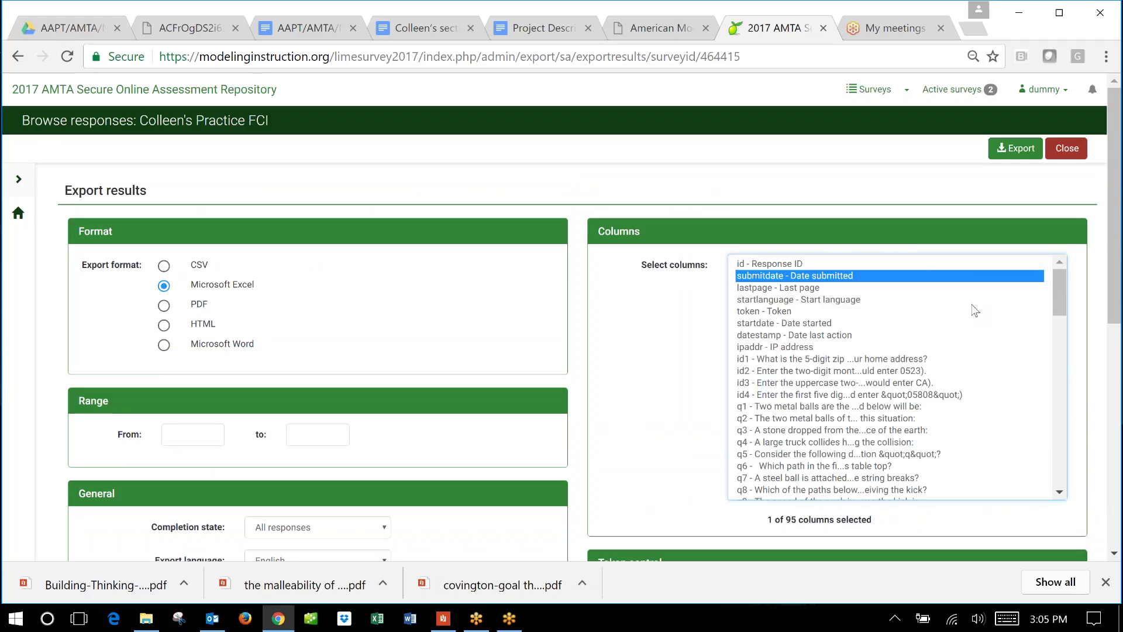
left_click(752, 264)
left_click_drag(1061, 300, 1068, 360)
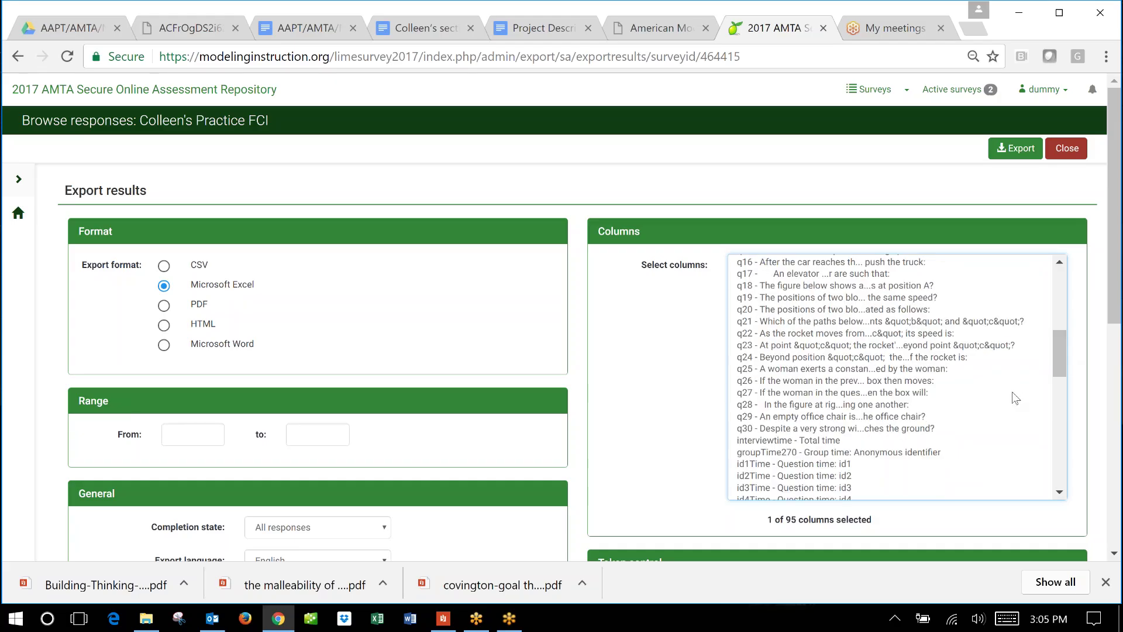
left_click(840, 429, "shift")
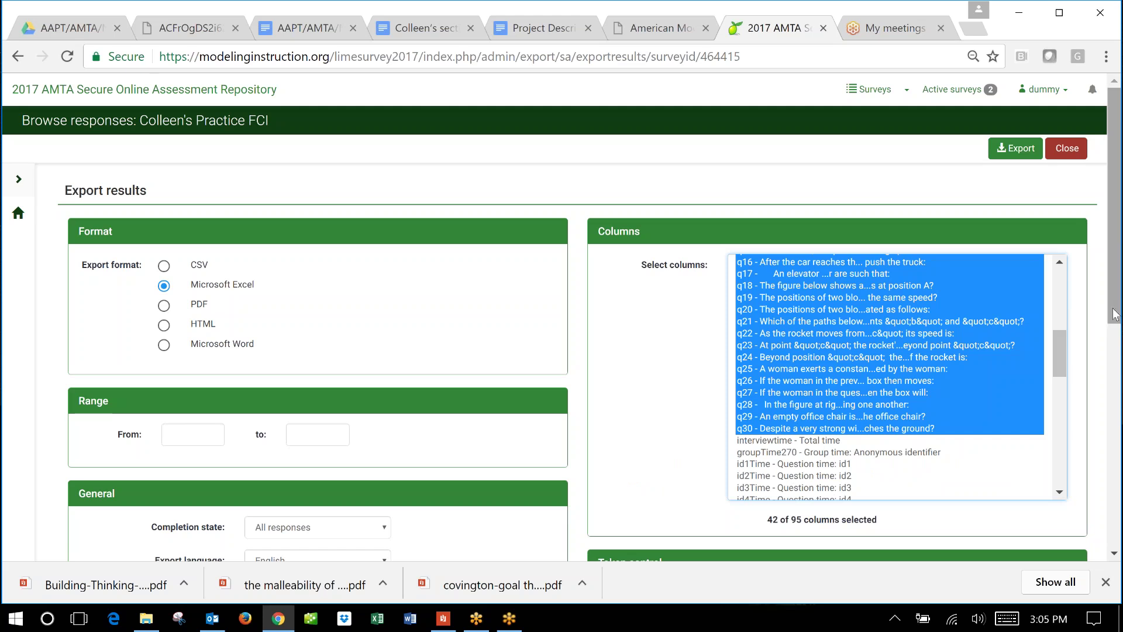
Step: Export the survey results without additional token fields, close the export settings and return to the survey home
left_click_drag(1116, 315, 1117, 425)
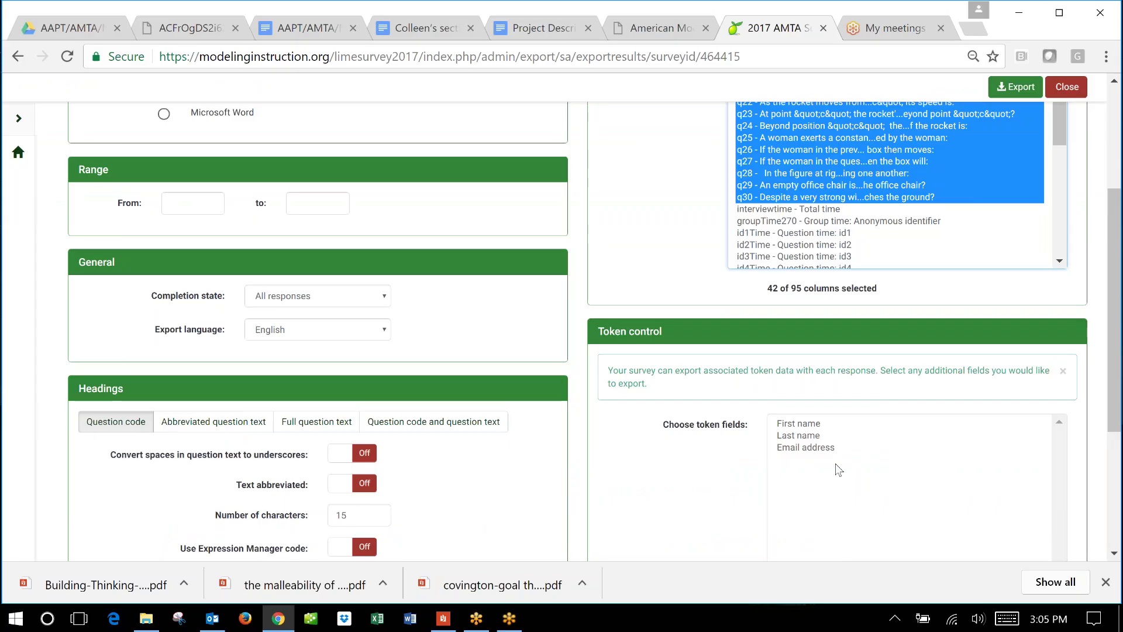
left_click_drag(1115, 414, 1115, 306)
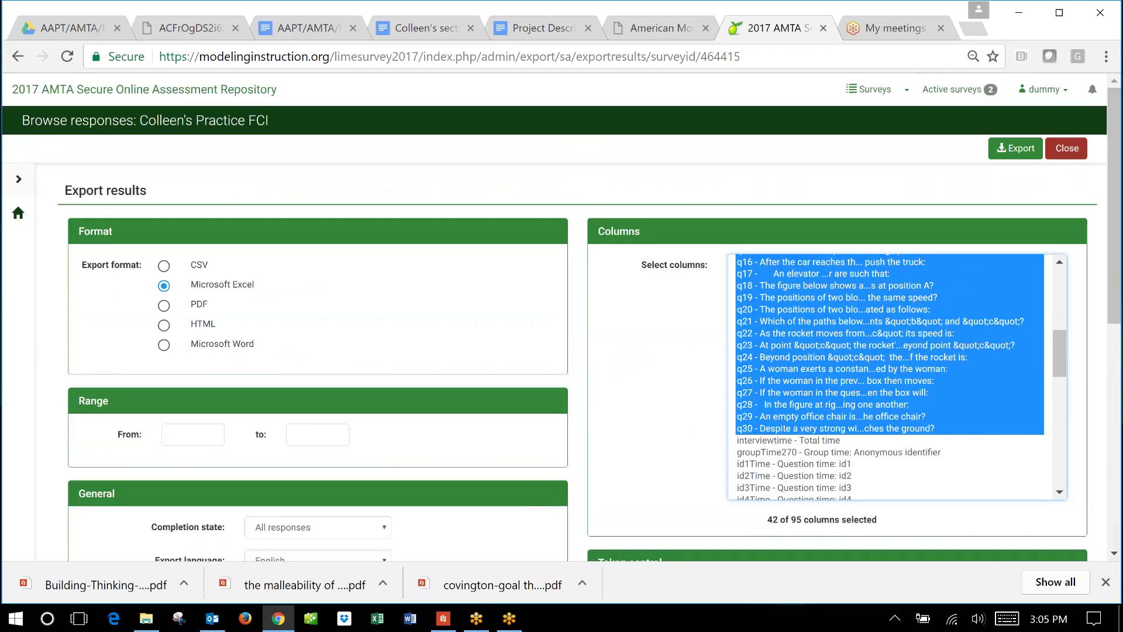
left_click(1020, 153)
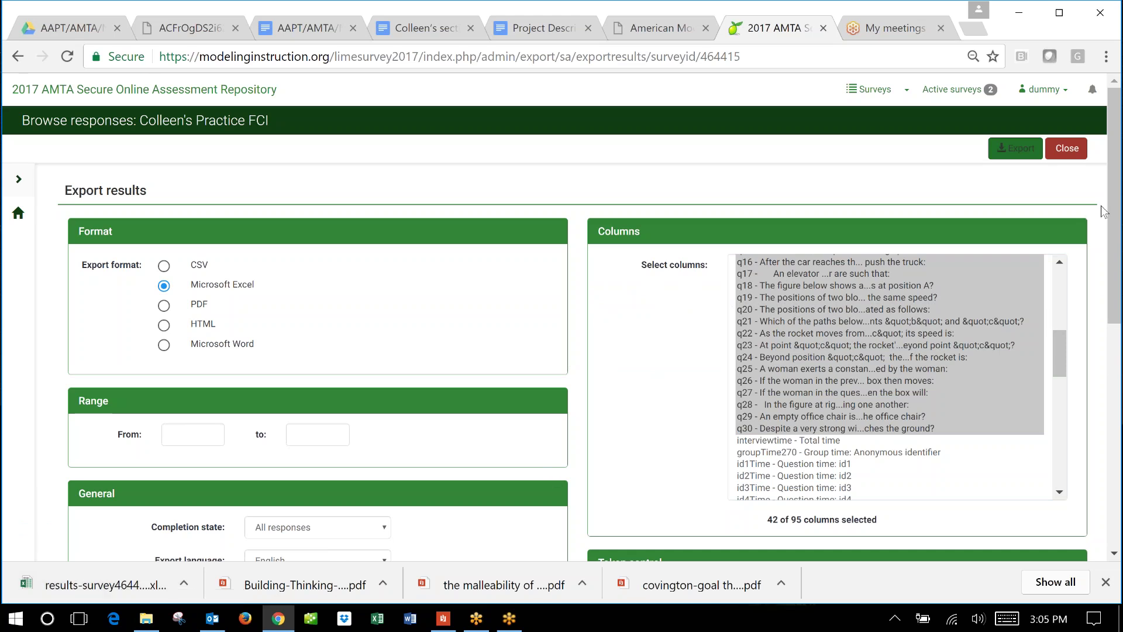
left_click(1070, 152)
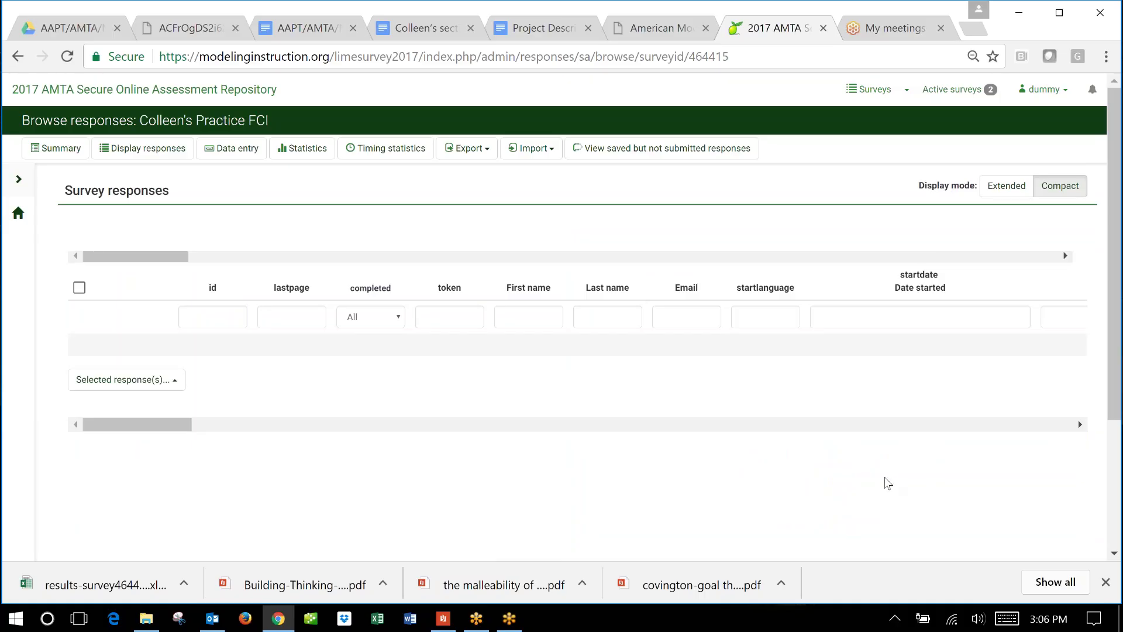
left_click(19, 213)
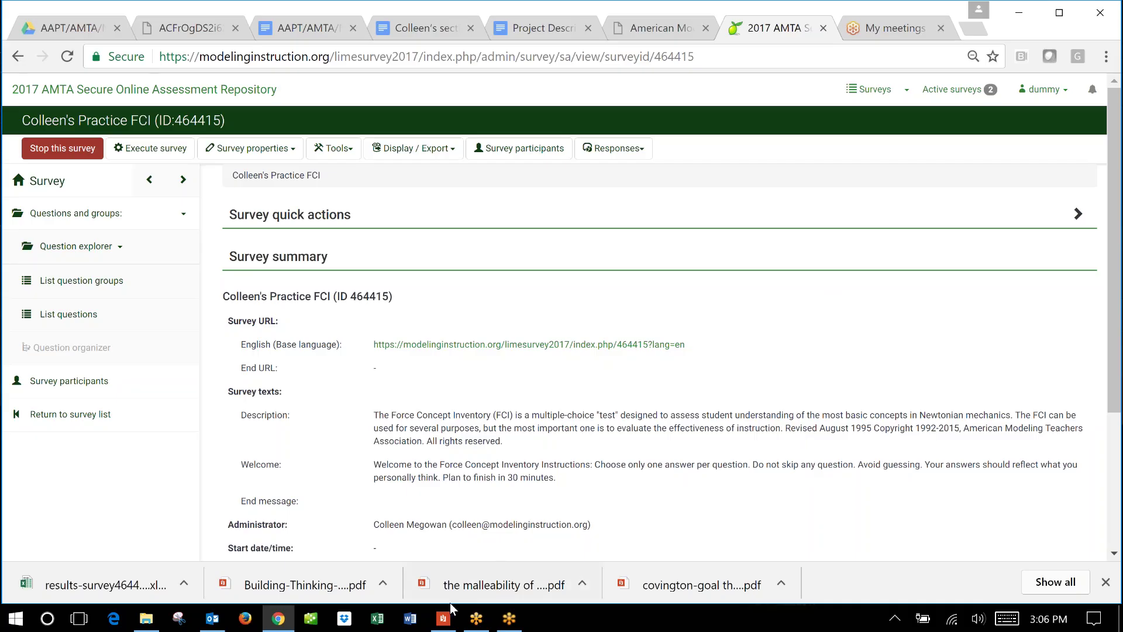
Step: Switch to the PDF Reader, look through the SOAR Administrator's Guide, including the Getting Started instructions, and close it
left_click(443, 619)
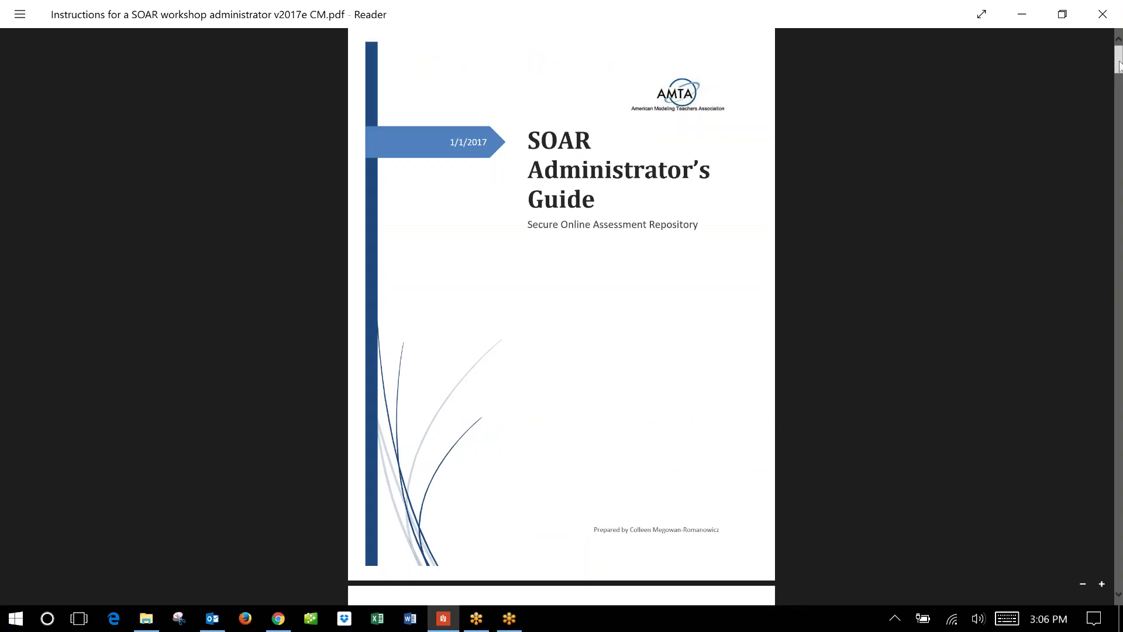
left_click_drag(1118, 72, 1106, 204)
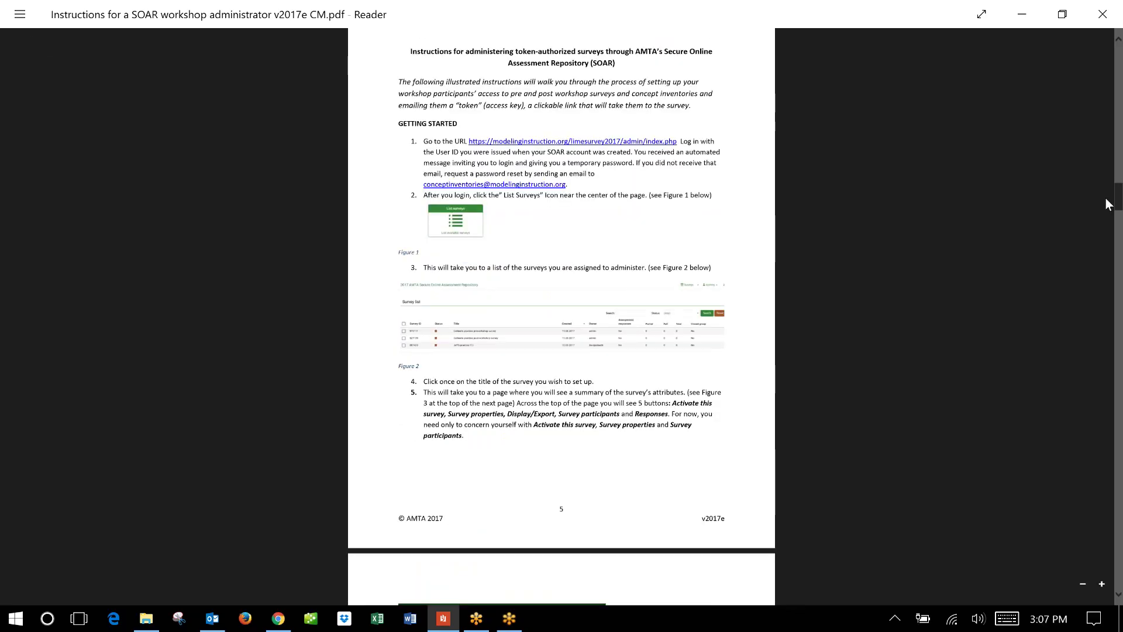
left_click_drag(1107, 203, 1105, 59)
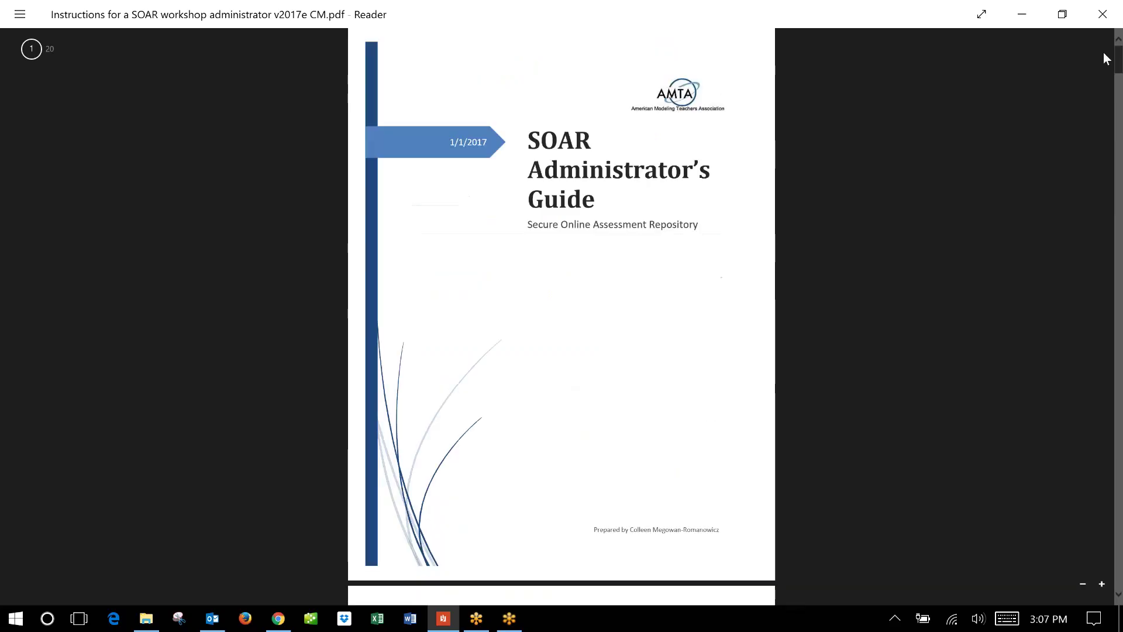
left_click(1110, 19)
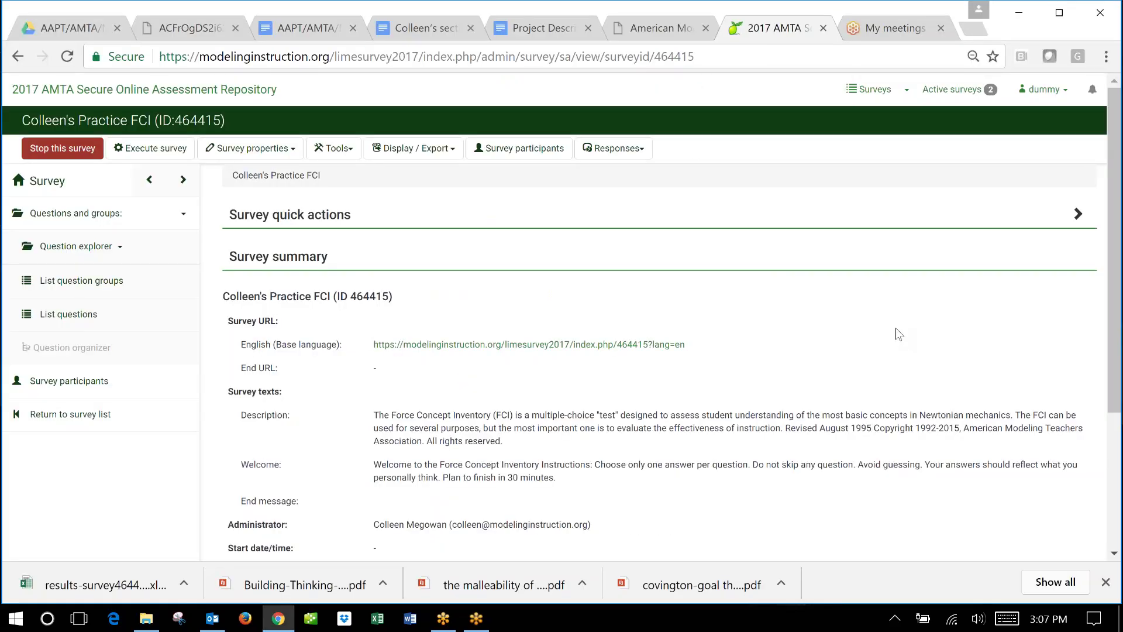